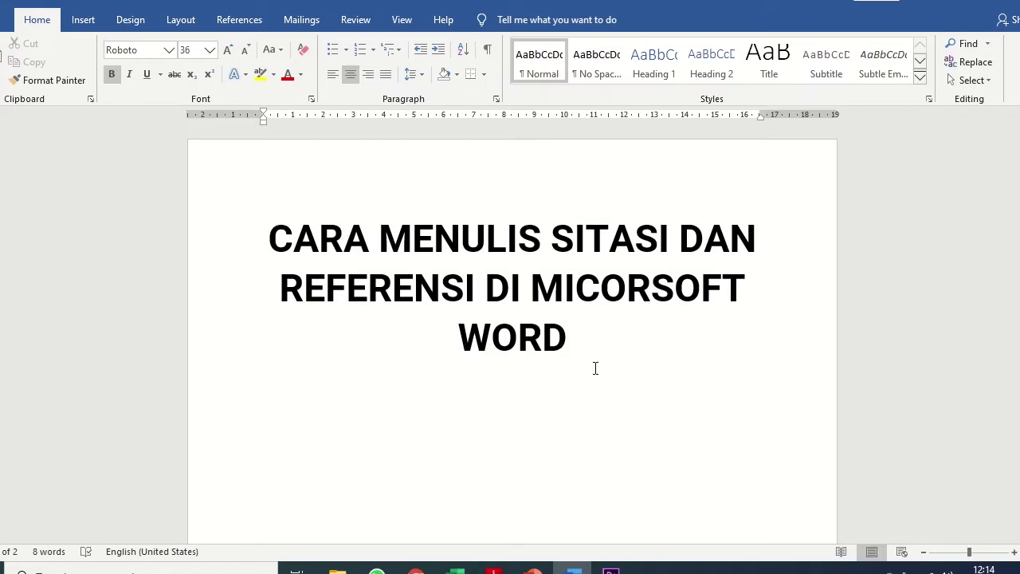
Place the text cursor on the first line of the blank page after the title page.
scroll(595, 368, down, 5)
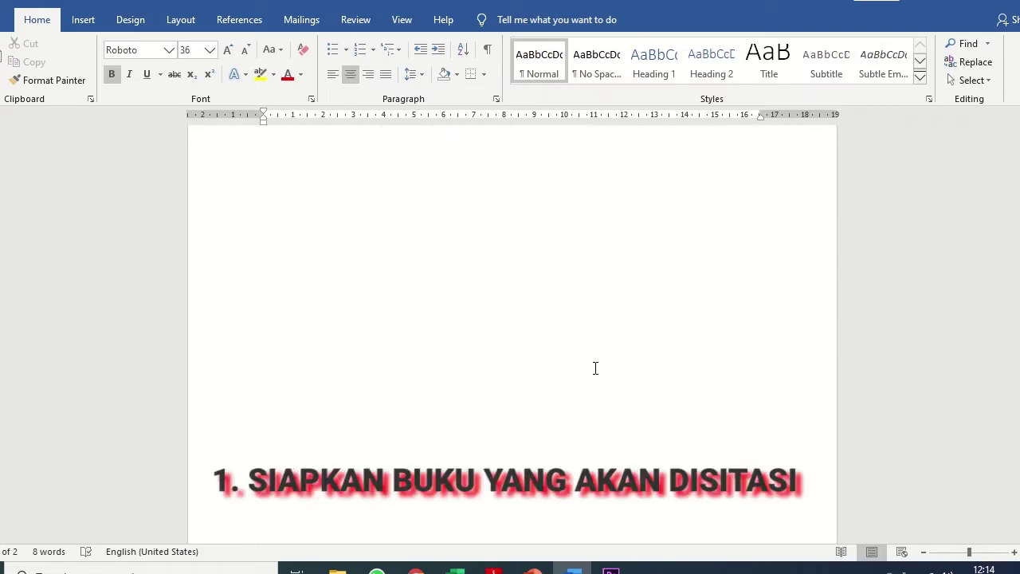
scroll(595, 369, down, 5)
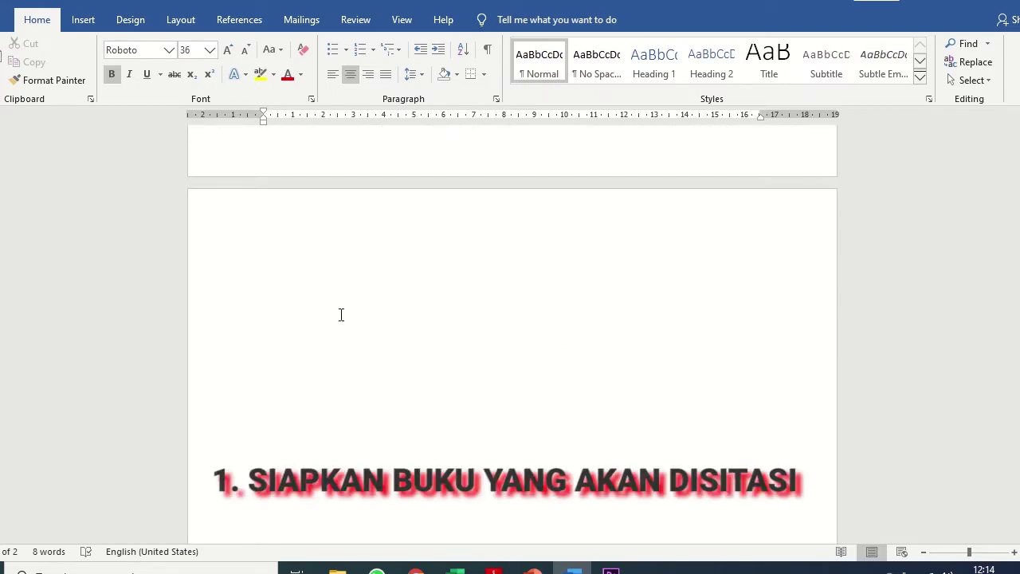
click(315, 291)
scroll(412, 323, down, 1)
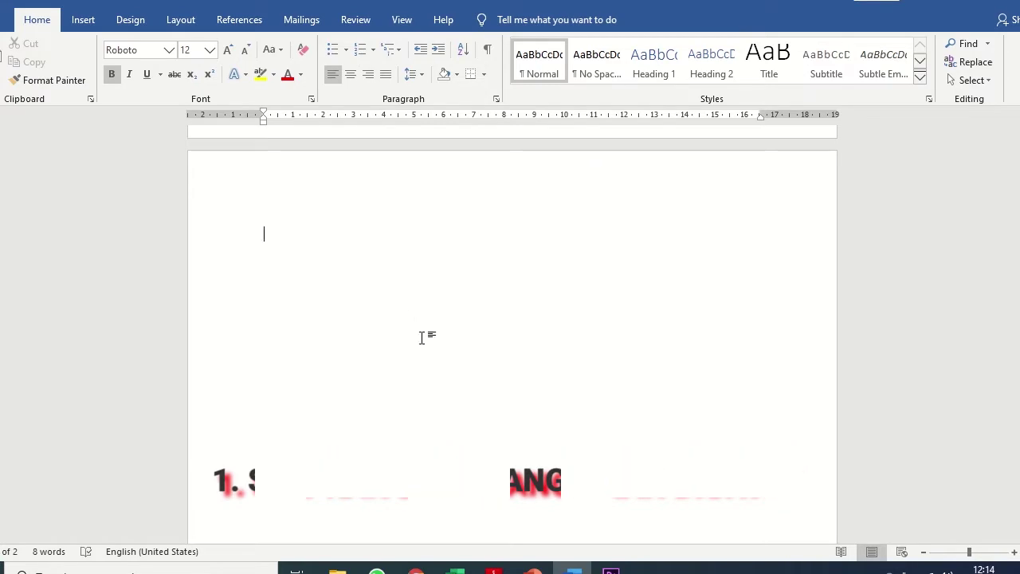
Copy the first paragraph under "1.1. Pengertian Umum" on page 24 of the book PDF and paste it into the Word document.
click(496, 569)
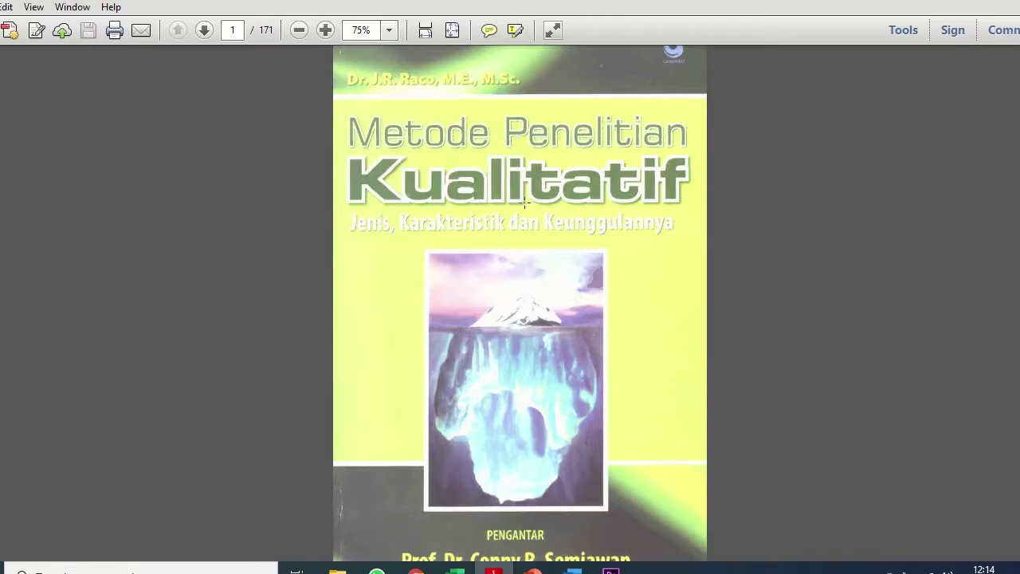
scroll(506, 256, down, 1)
scroll(506, 256, up, 1)
key(Return)
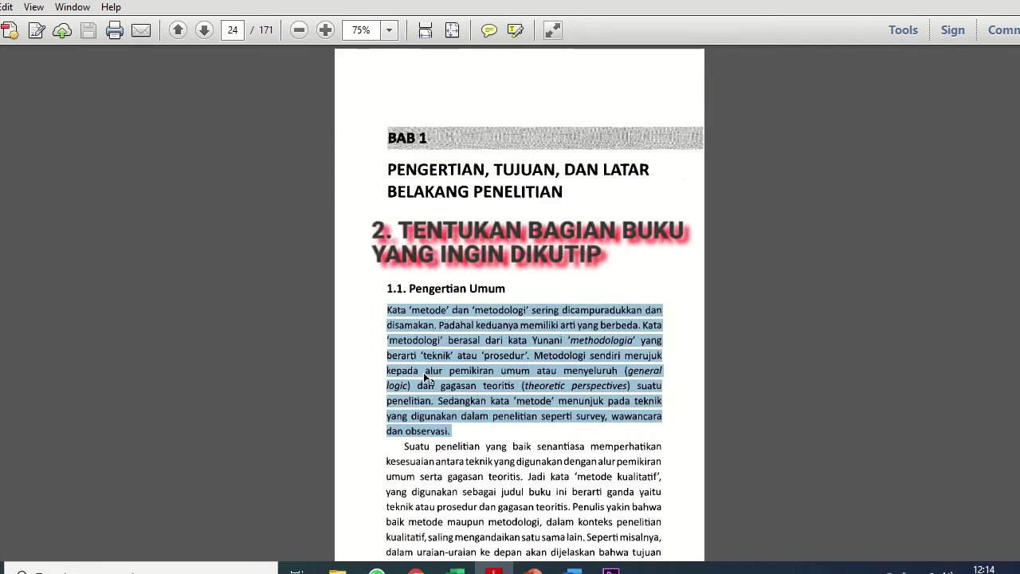
right_click(510, 344)
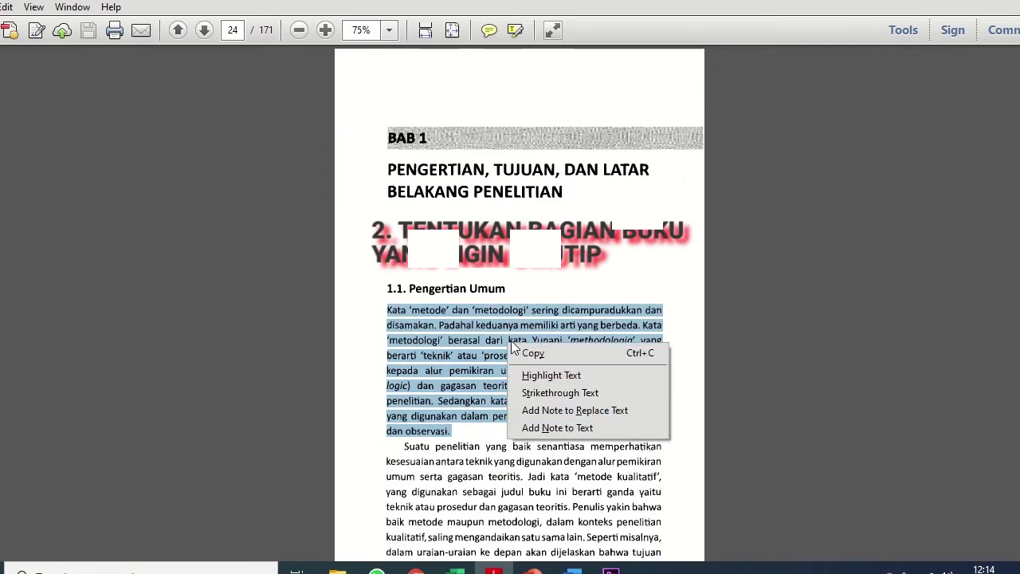
click(531, 355)
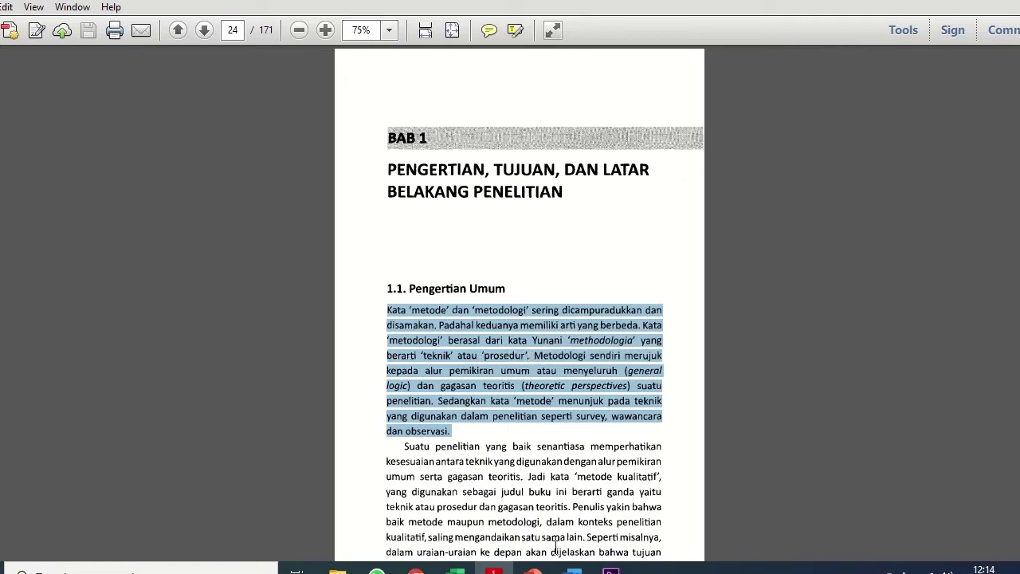
click(573, 567)
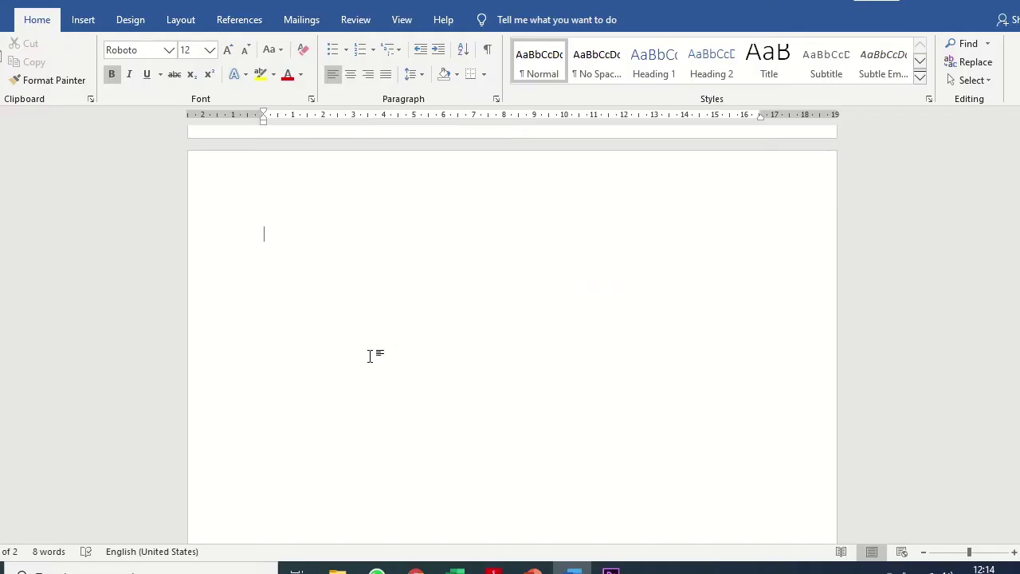
key(ctrl+v)
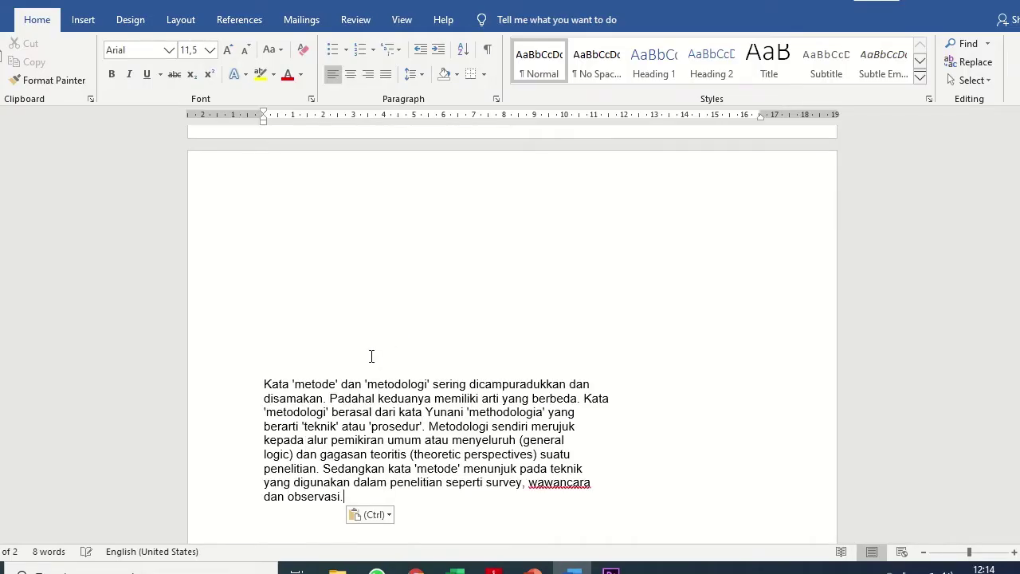
Begin a paraphrase on the page's first line, above the pasted paragraph, with the text "Metode adalah up".
click(275, 235)
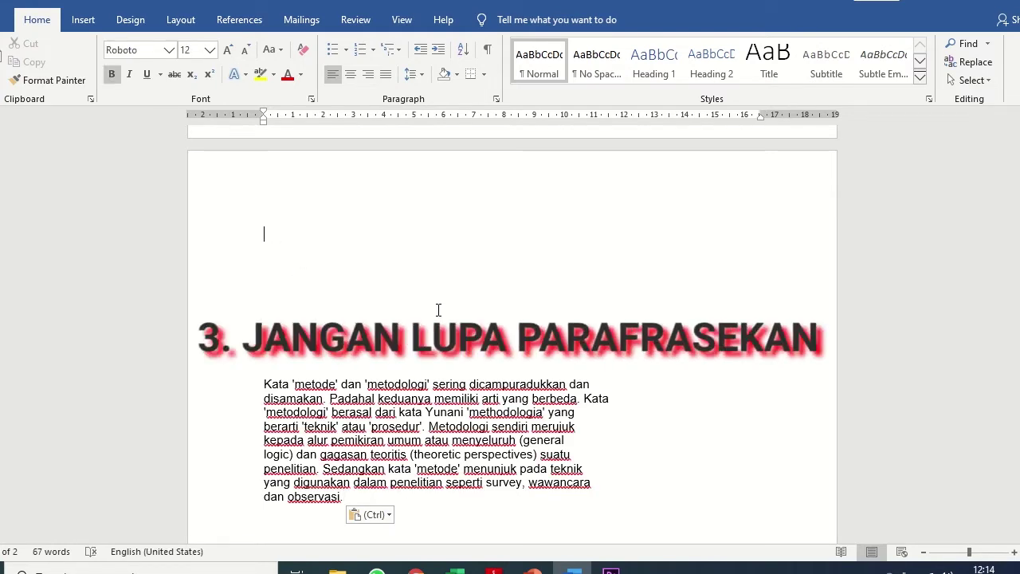
click(1015, 554)
click(1015, 553)
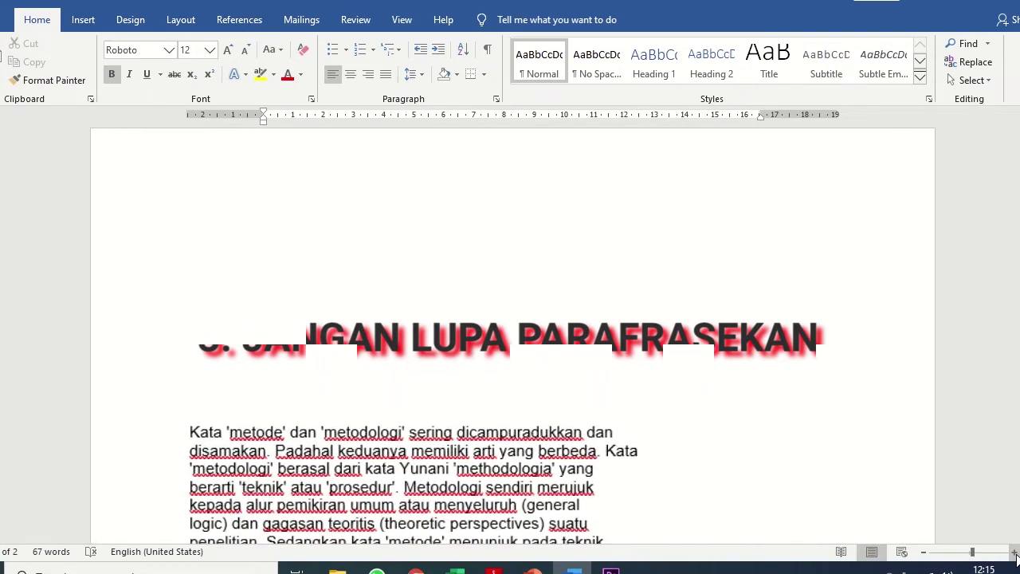
click(1015, 554)
click(1015, 554)
scroll(639, 378, down, 1)
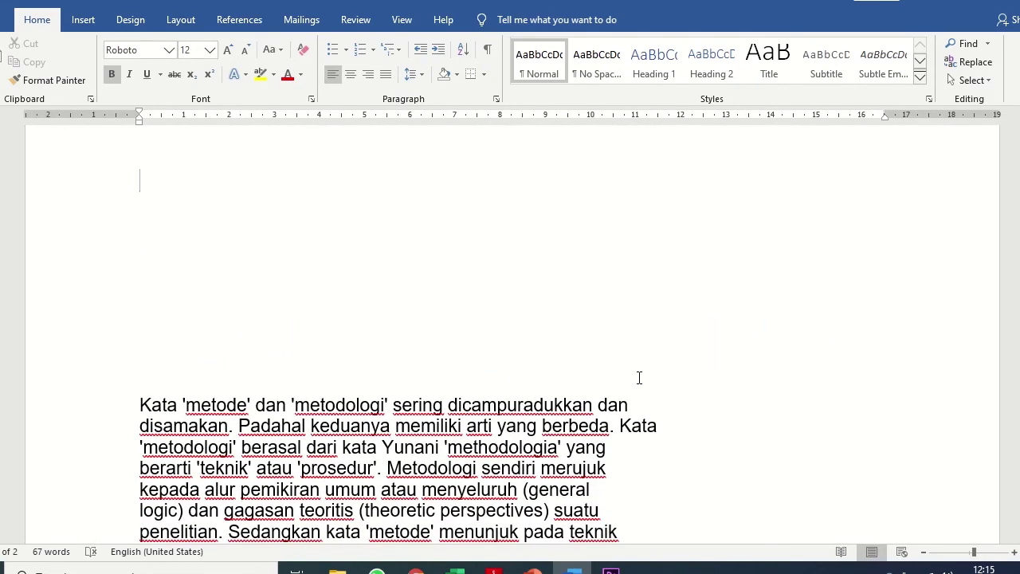
text(metod)
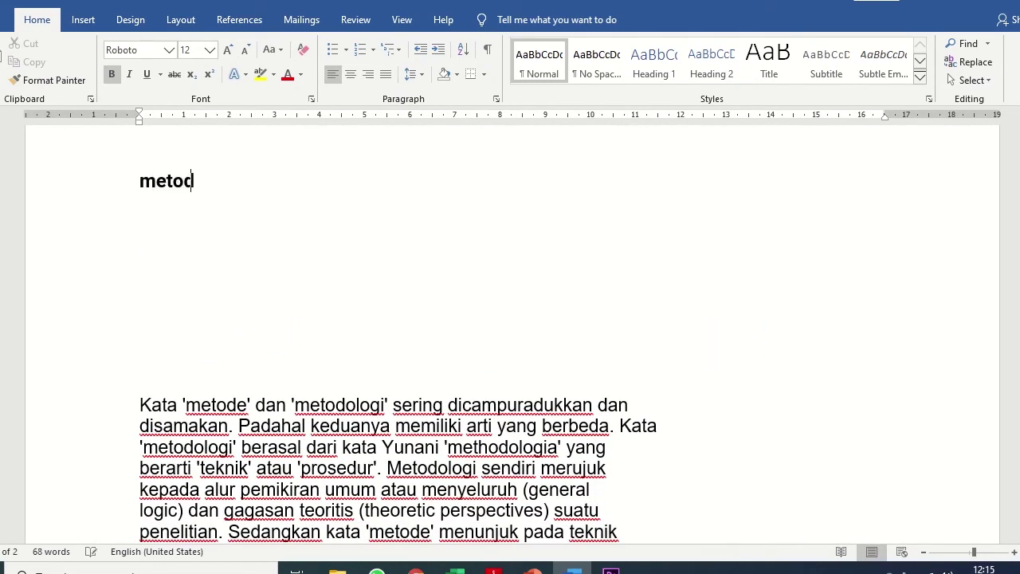
text(e adalah)
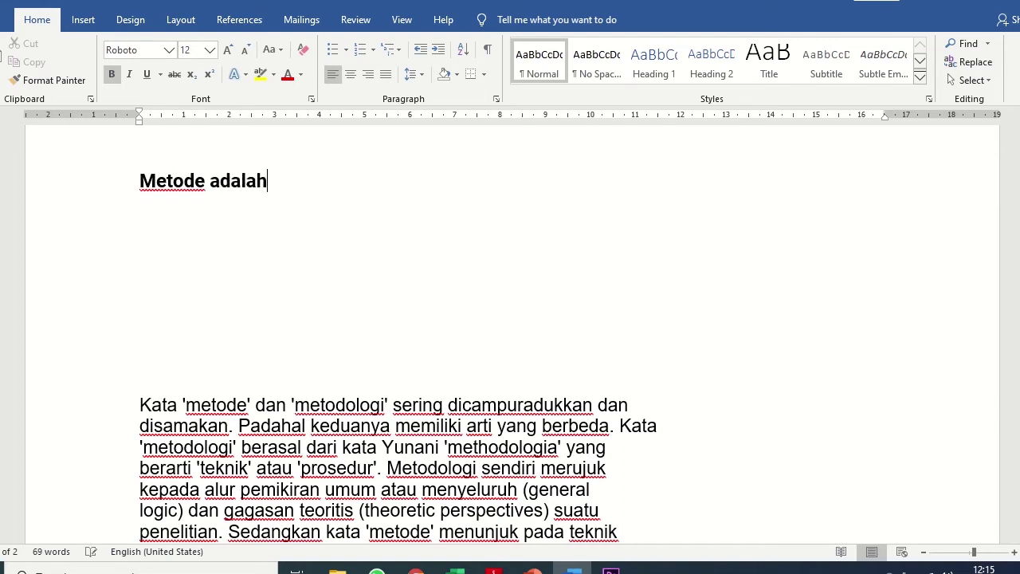
text( up)
Delete surplus blank lines between the paraphrase and the pasted paragraph.
click(636, 325)
key(Delete)
key(Delete)
key(Delete)
key(Delete)
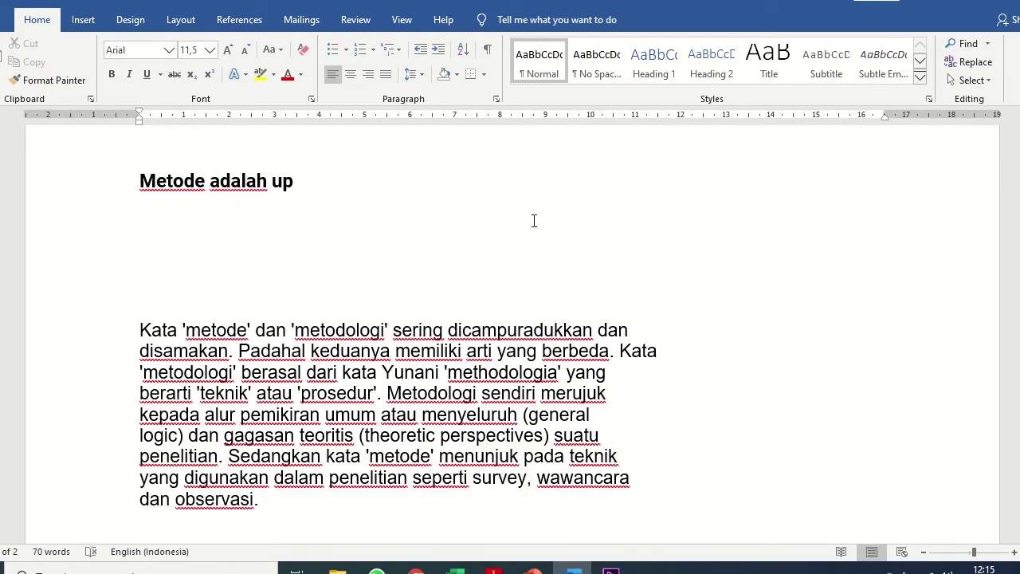
Complete the paraphrase to read "Metode adalah upaya atau teknik yang digunakan dalam penelitian, seperti survey, wawancara, dan observasi".
click(506, 189)
text(aya atau teknik yang digunakan )
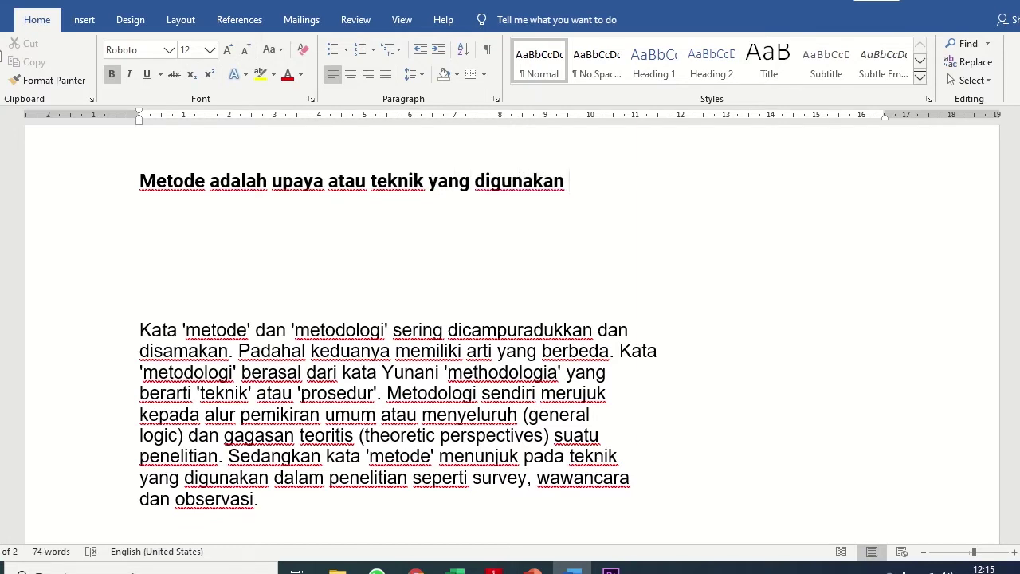
text(dalam )
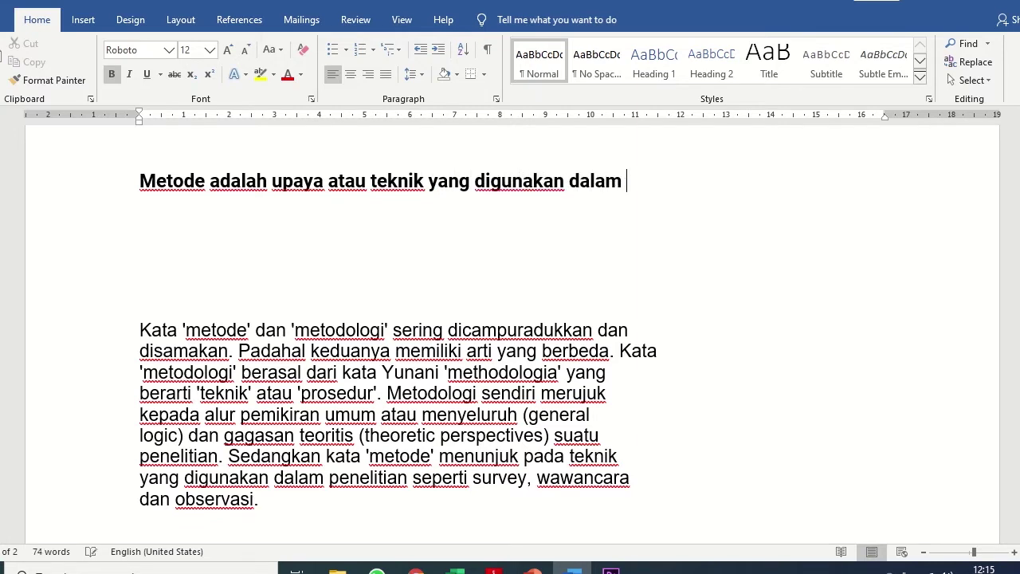
text(penelitia)
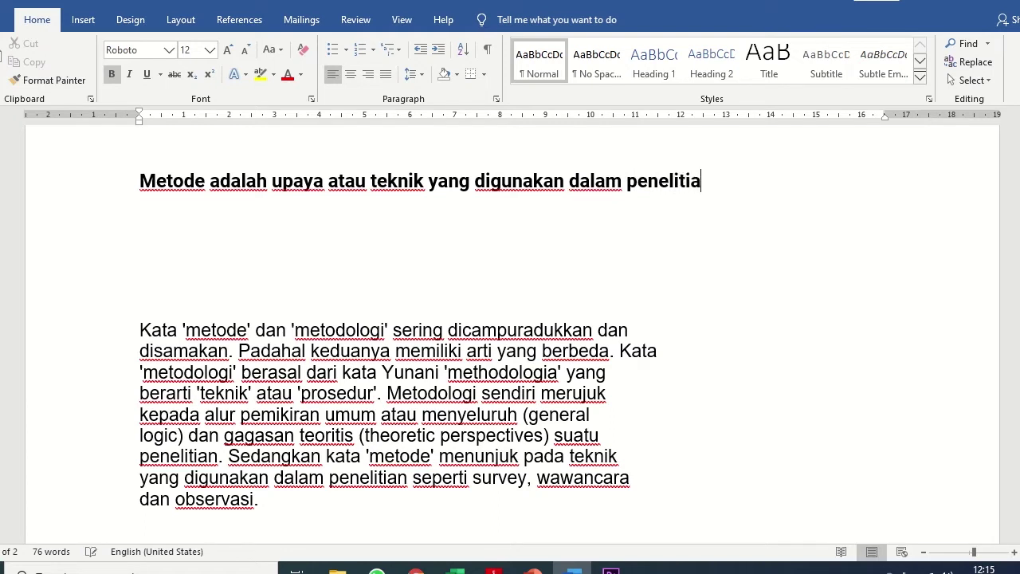
text(n, seperti )
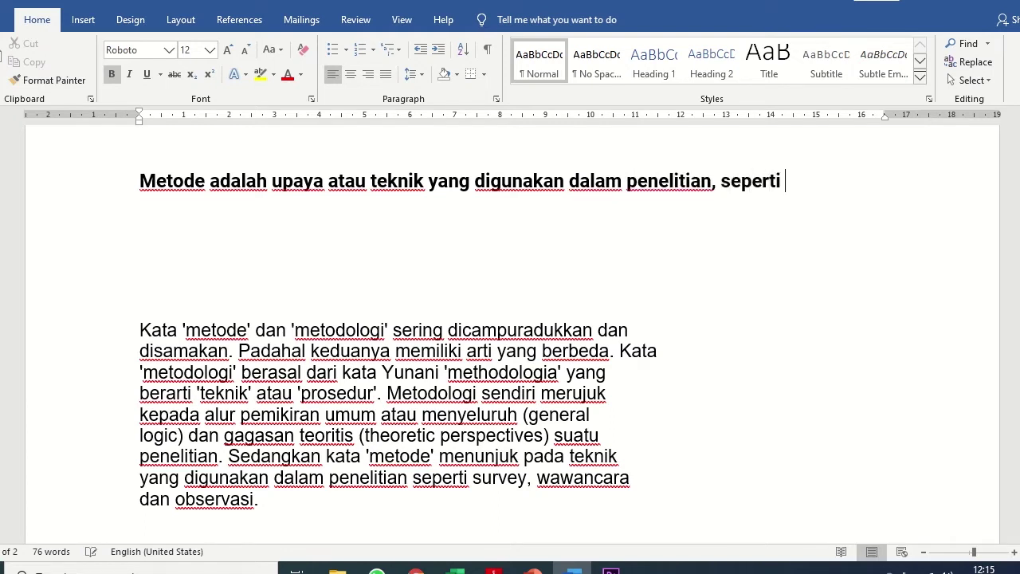
text(survey, wawancara)
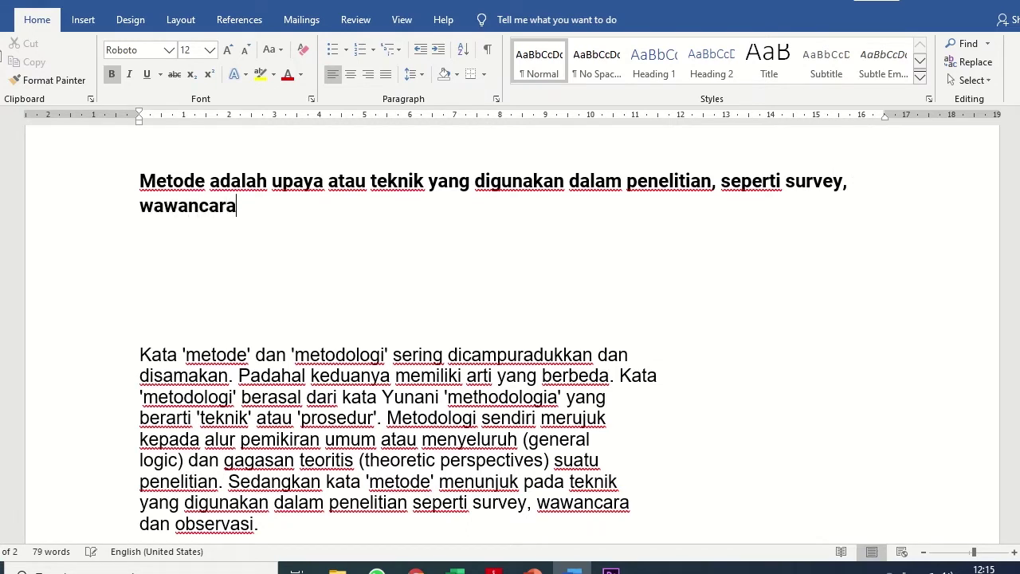
text(, dan observasi)
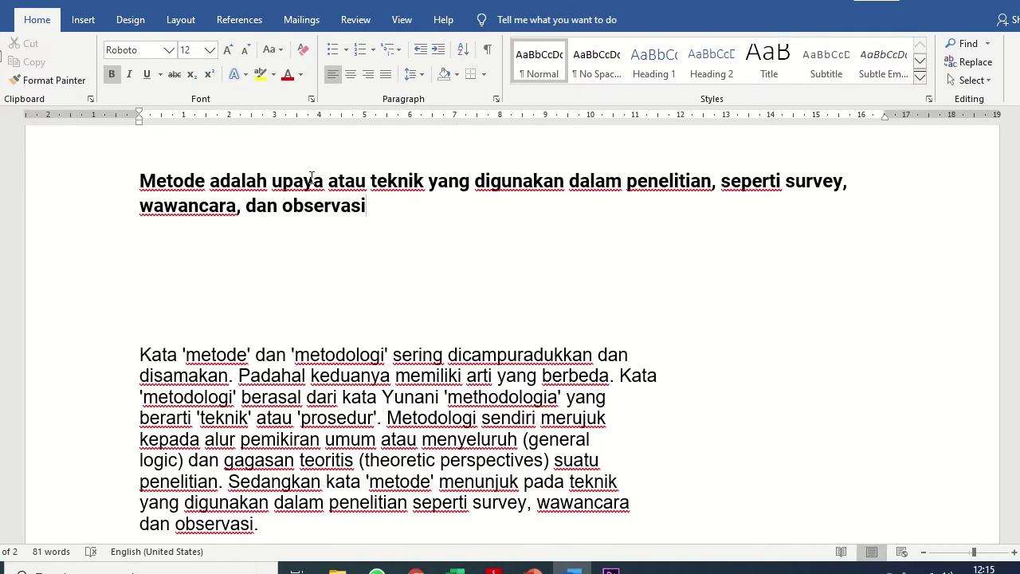
Remove the bold formatting from the paraphrased sentence and place the cursor at its end.
triple_click(312, 178)
click(112, 74)
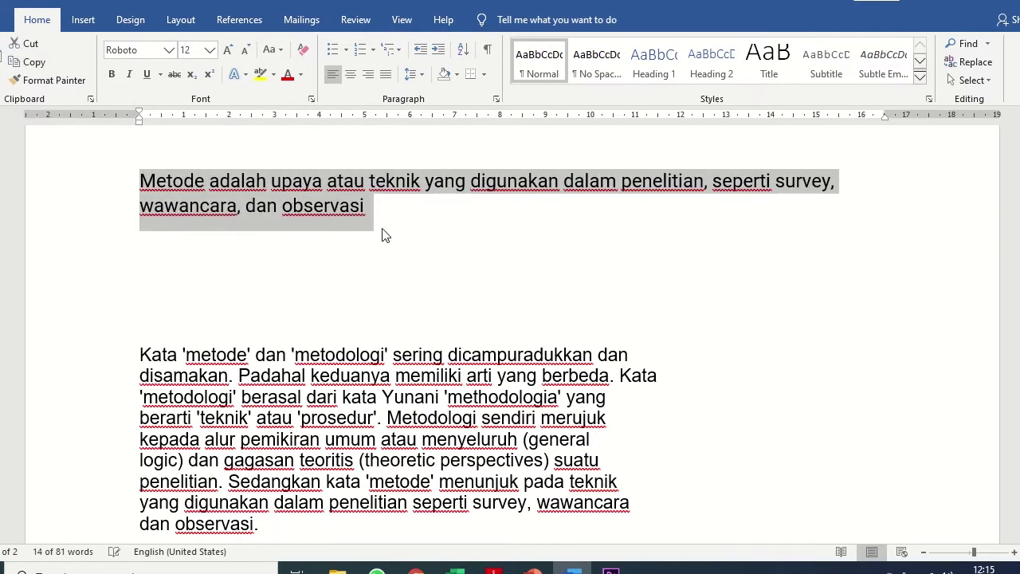
click(385, 213)
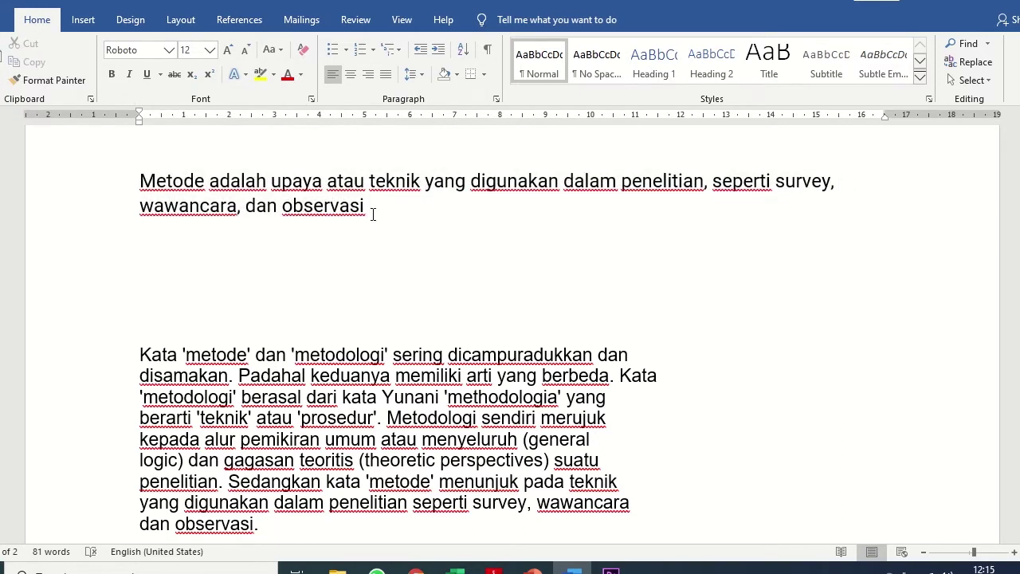
Start adding a new citation source for the paraphrased sentence, with Book as the source type.
click(254, 25)
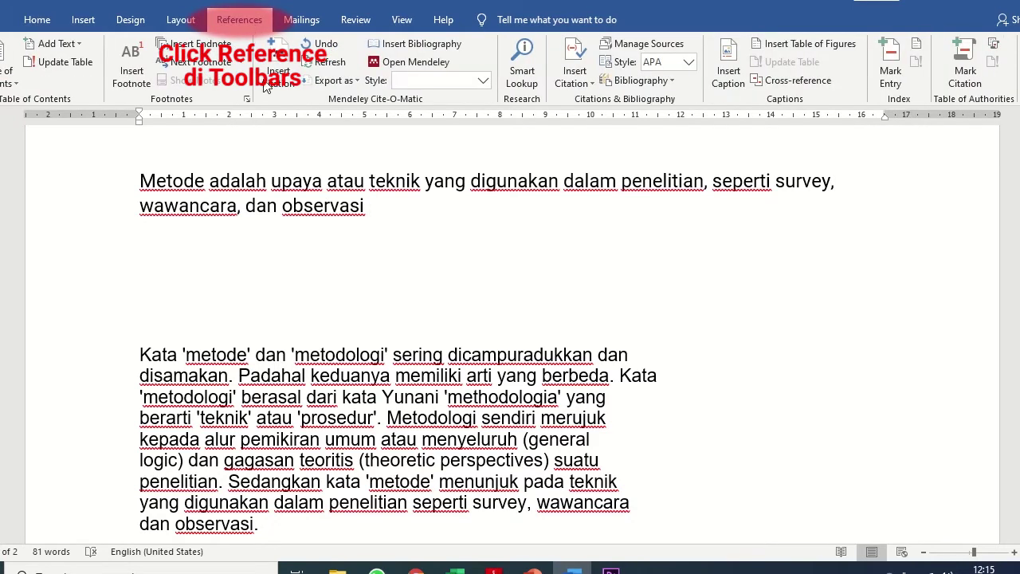
click(582, 83)
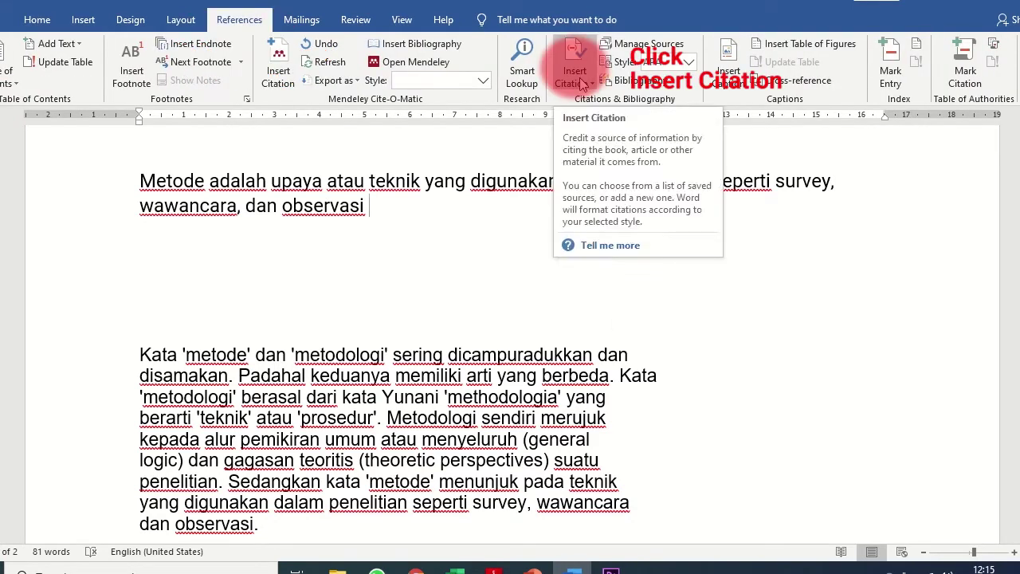
click(585, 84)
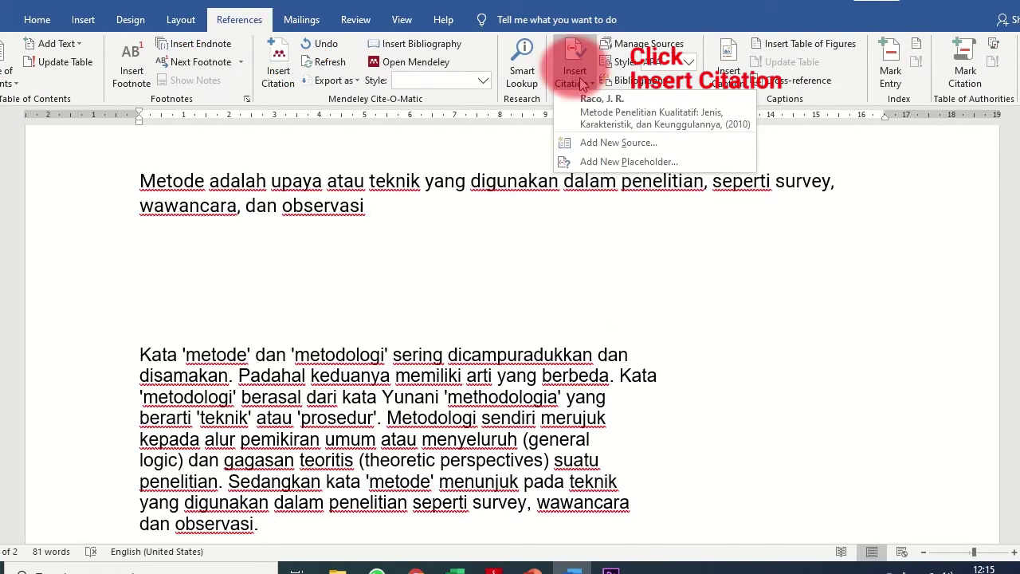
click(643, 141)
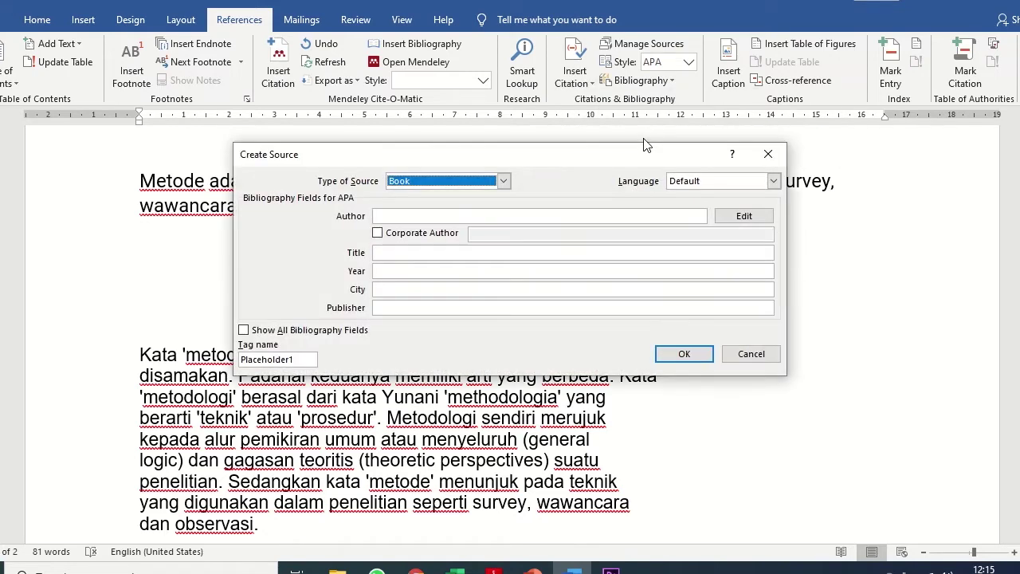
click(503, 180)
click(402, 195)
Switch to the book PDF and copy the author's name, without academic titles, from the title page on page 2.
click(407, 215)
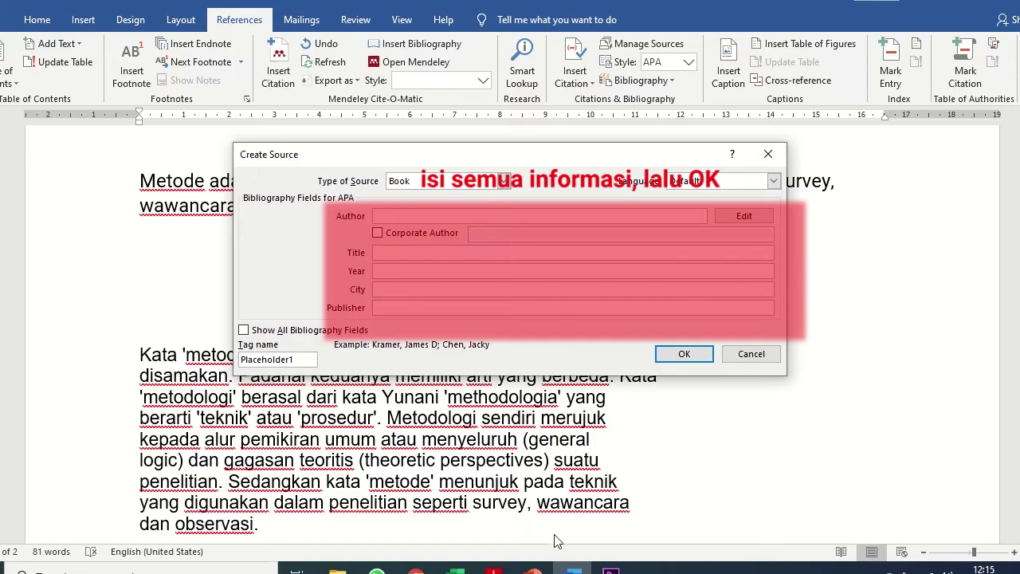
key(alt+Tab)
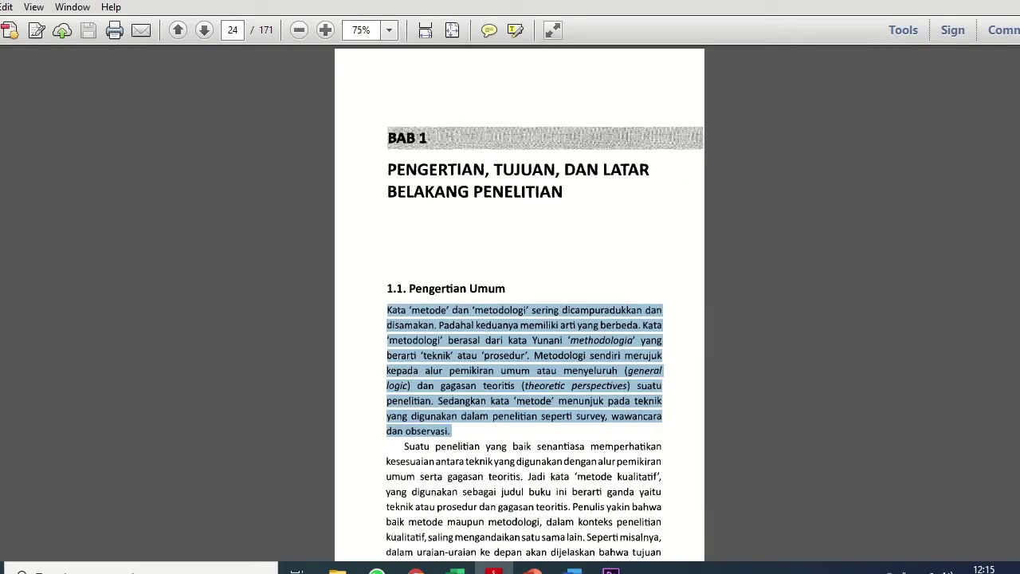
scroll(1003, 119, up, 20)
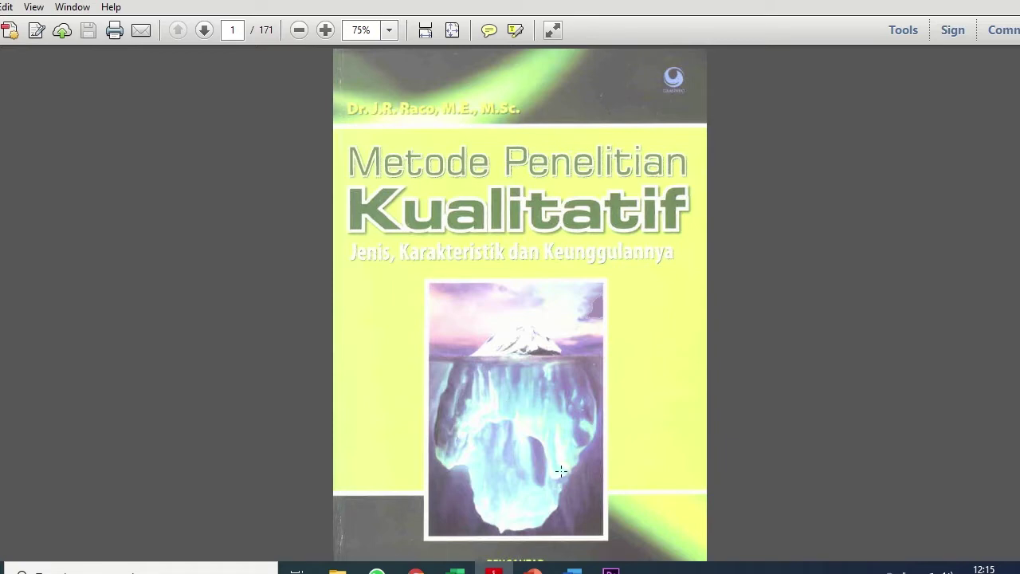
scroll(638, 459, down, 5)
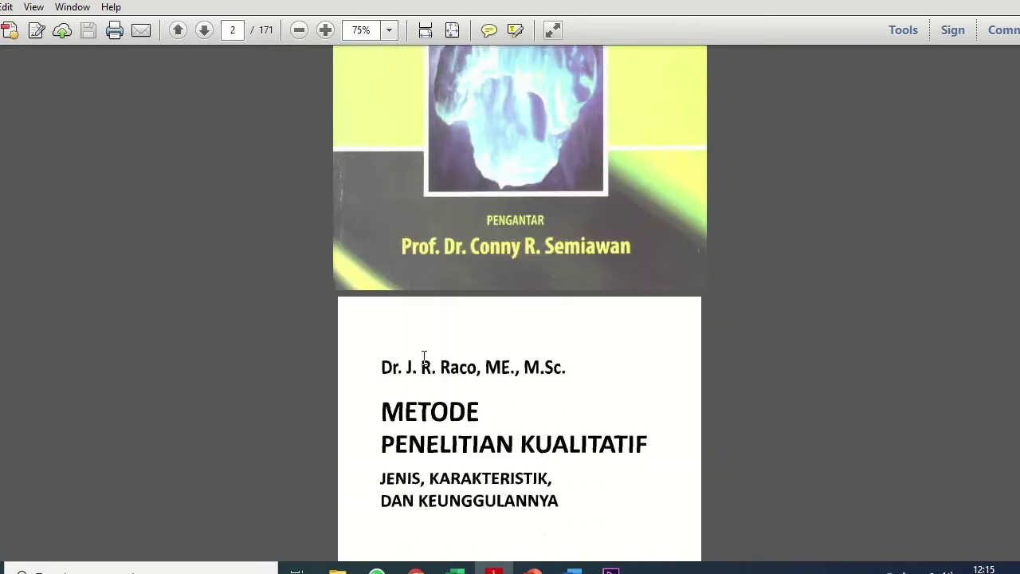
drag(407, 367, 478, 371)
right_click(478, 371)
click(486, 382)
Return to the new source in Word and paste the copied name as its author.
key(alt+Tab)
key(alt+Tab)
key(alt+Tab)
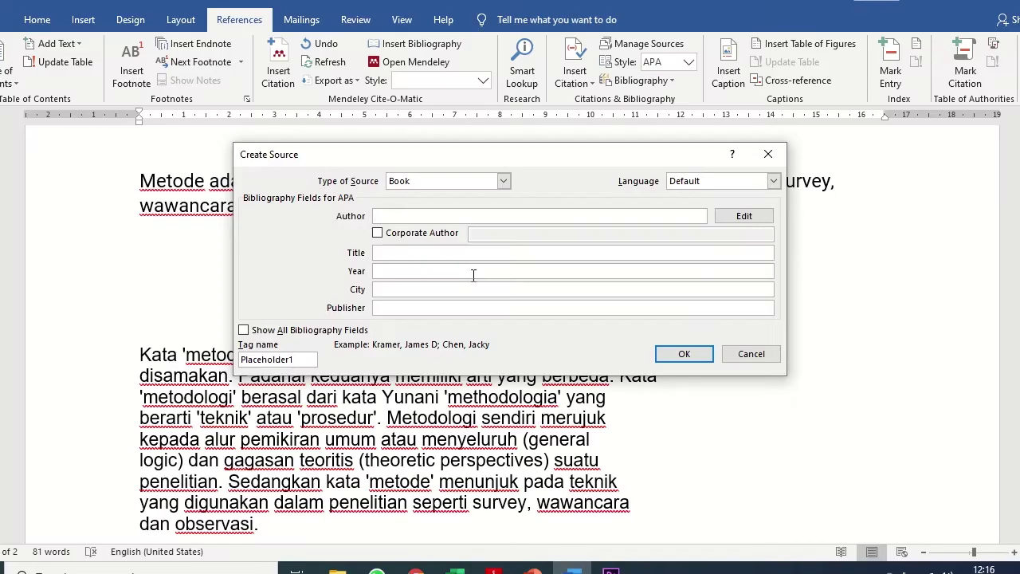
right_click(432, 216)
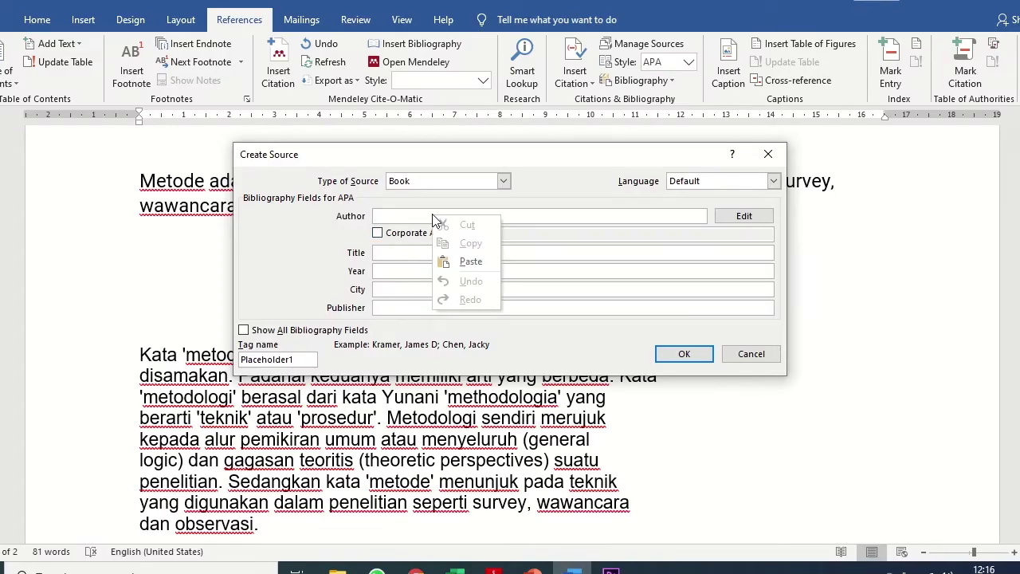
click(478, 263)
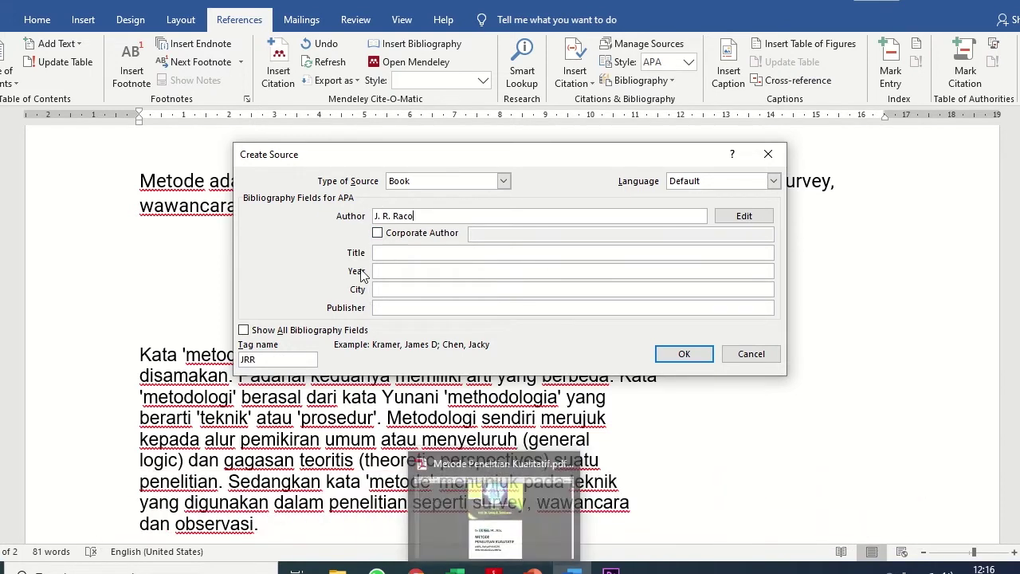
Check the book's cover in the PDF and enter the source title "Metode Penelitian Kualitatif: Jenis, Karakteristik, dan Keunggulannya" in Word.
click(383, 258)
click(494, 569)
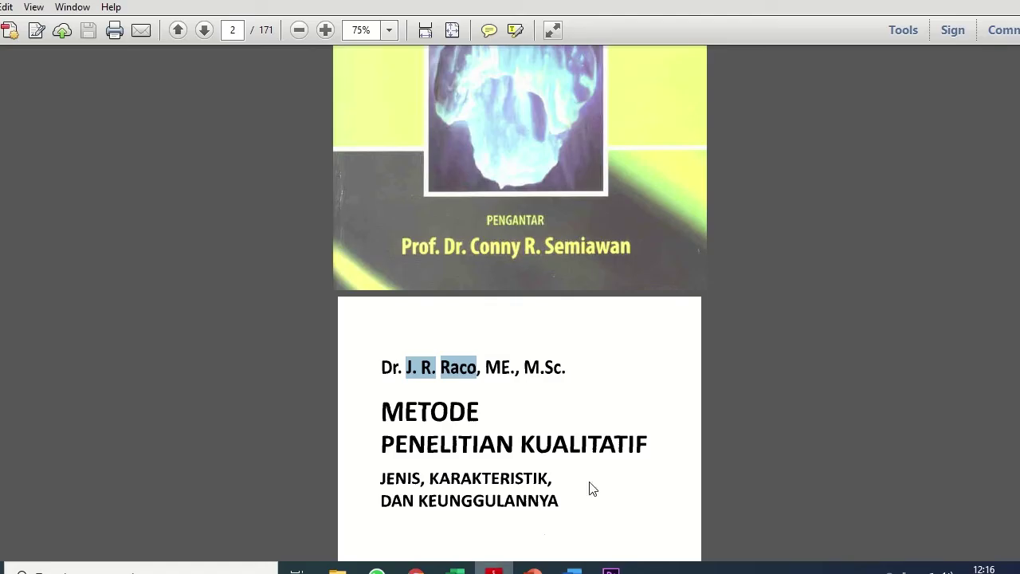
scroll(559, 379, up, 5)
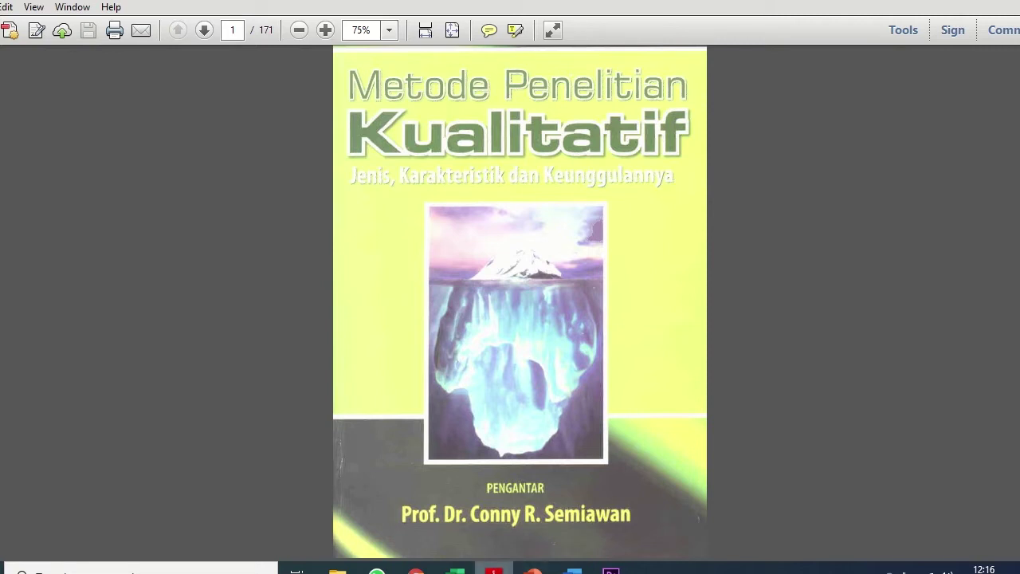
click(572, 568)
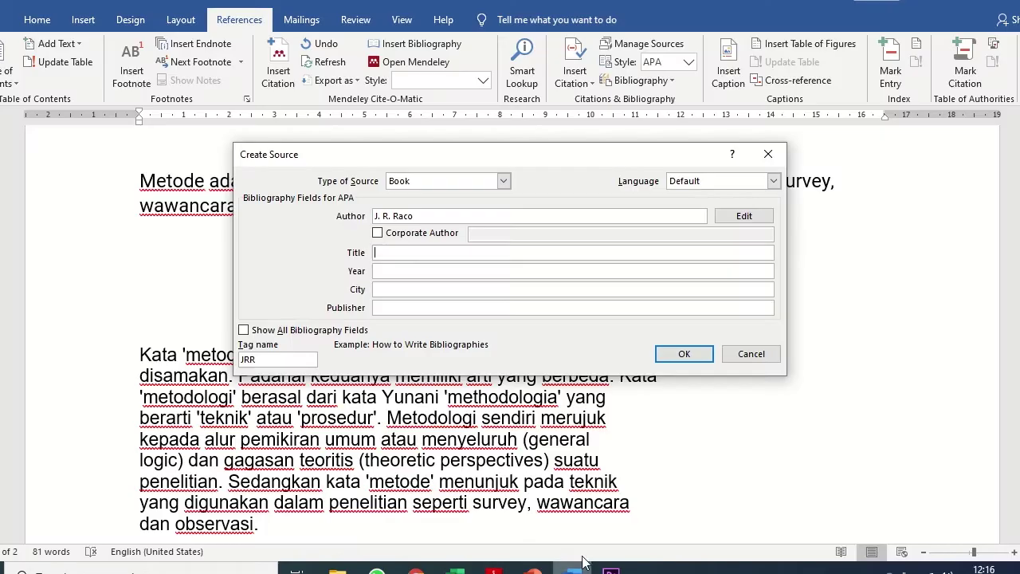
text(Me)
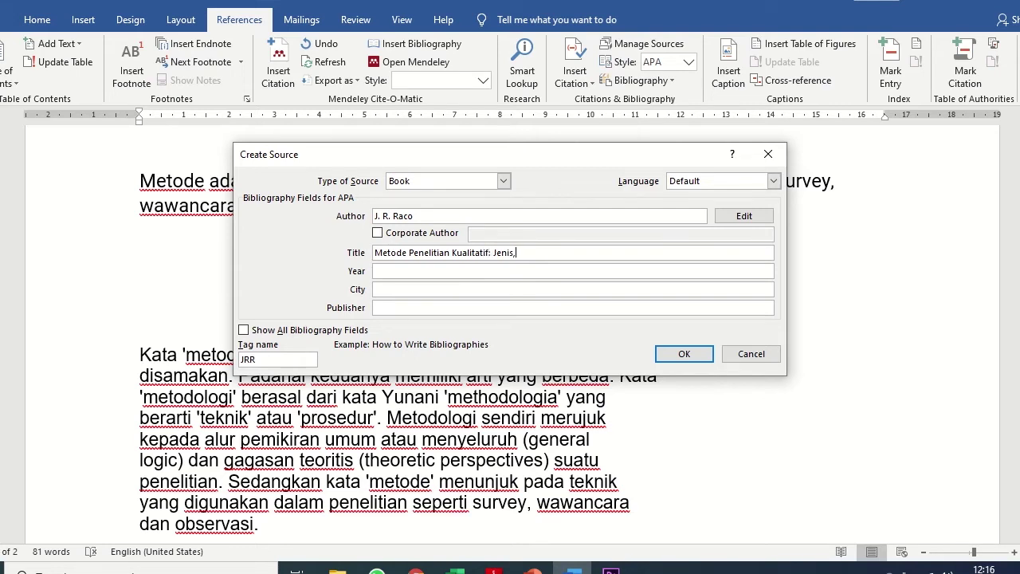
text(rakteristik, dan Keunggulannya)
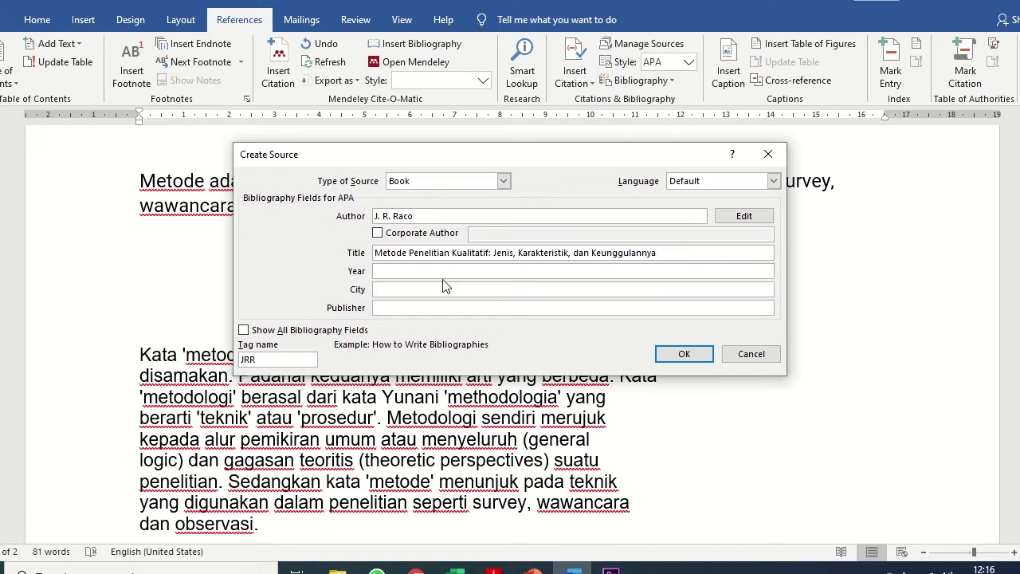
Copy the publication year 2010 from the PDF's title page and paste it as the source's year in Word.
click(446, 271)
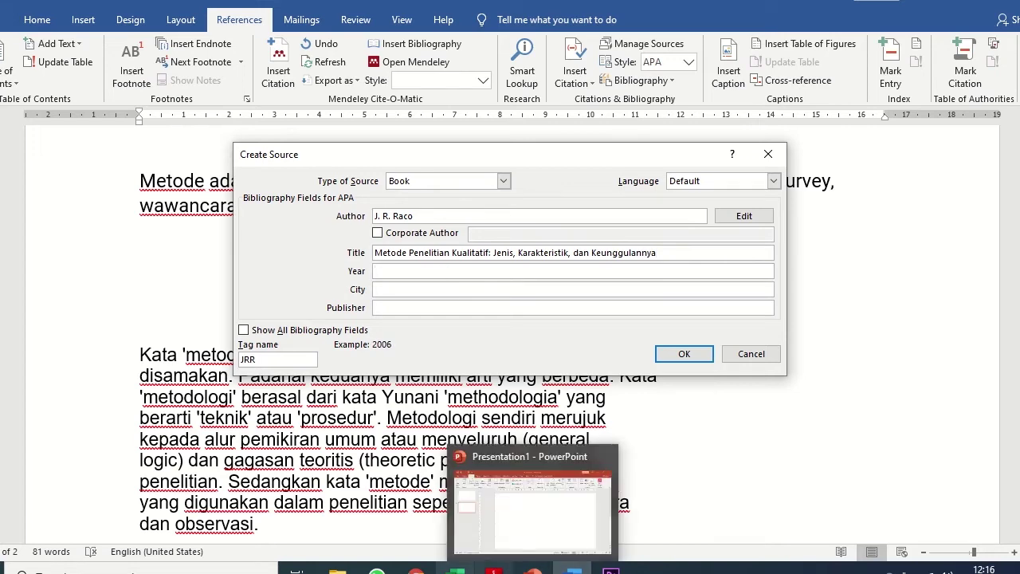
click(523, 462)
scroll(524, 462, down, 10)
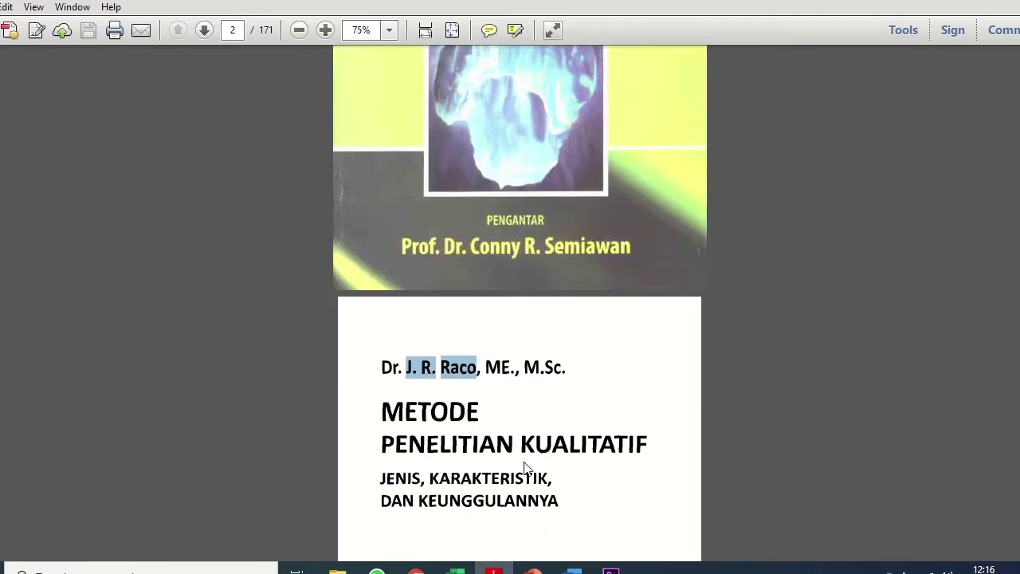
drag(621, 441, 645, 439)
right_click(633, 441)
click(694, 457)
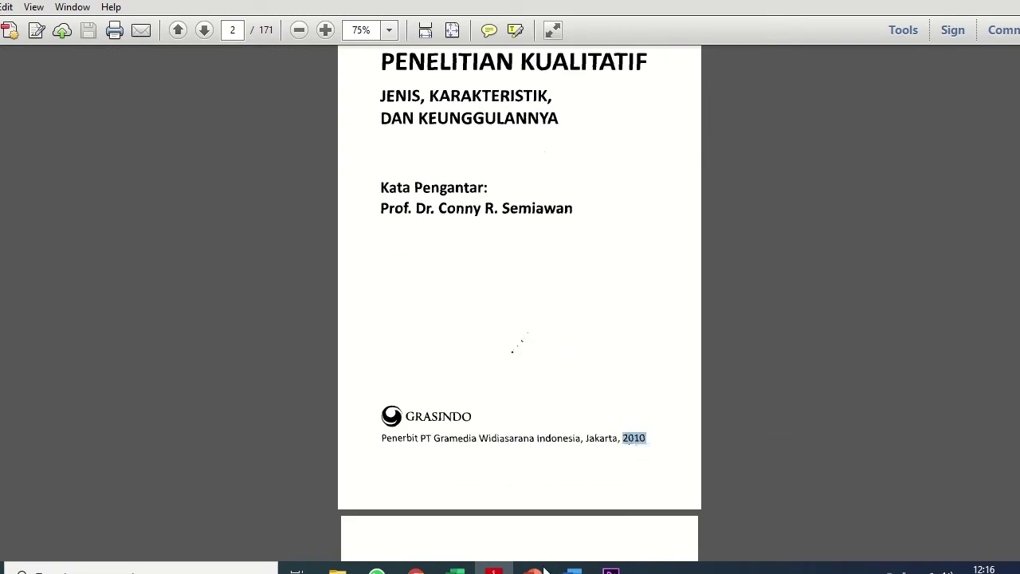
click(573, 568)
right_click(384, 273)
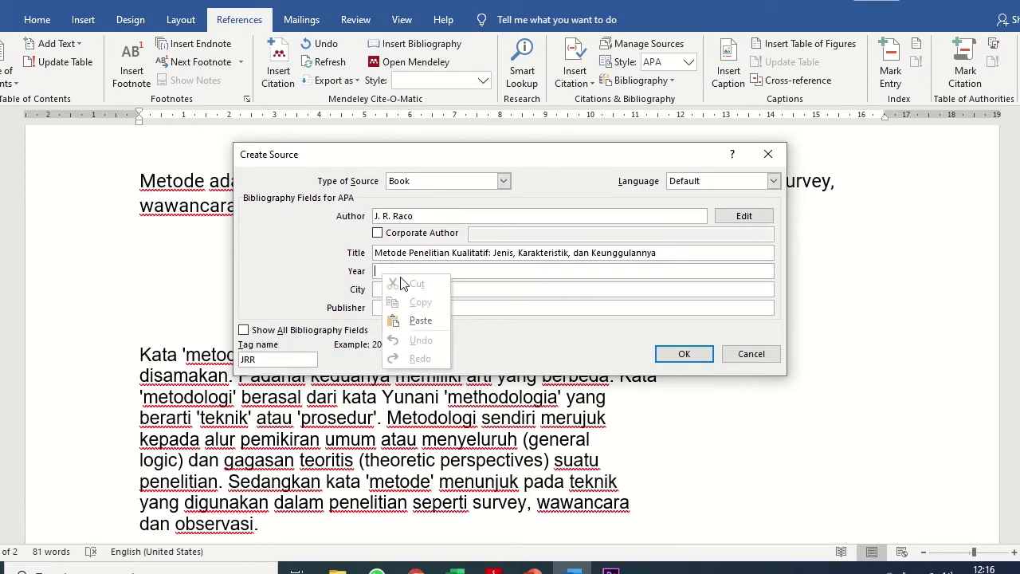
click(407, 318)
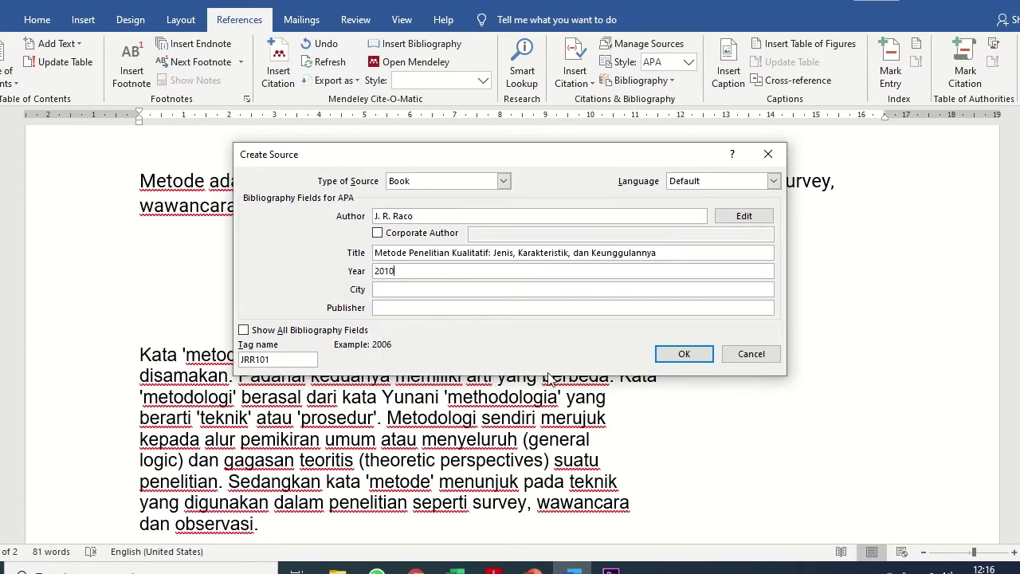
Copy the publishing city "Jakarta," from the PDF's title page and paste it as the source's city in Word.
click(494, 568)
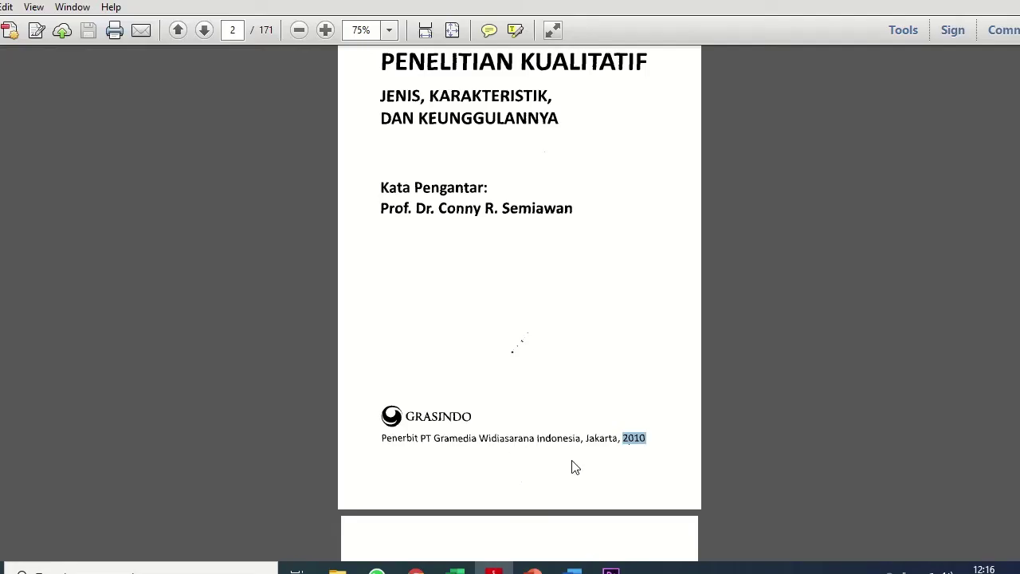
double_click(599, 439)
right_click(600, 441)
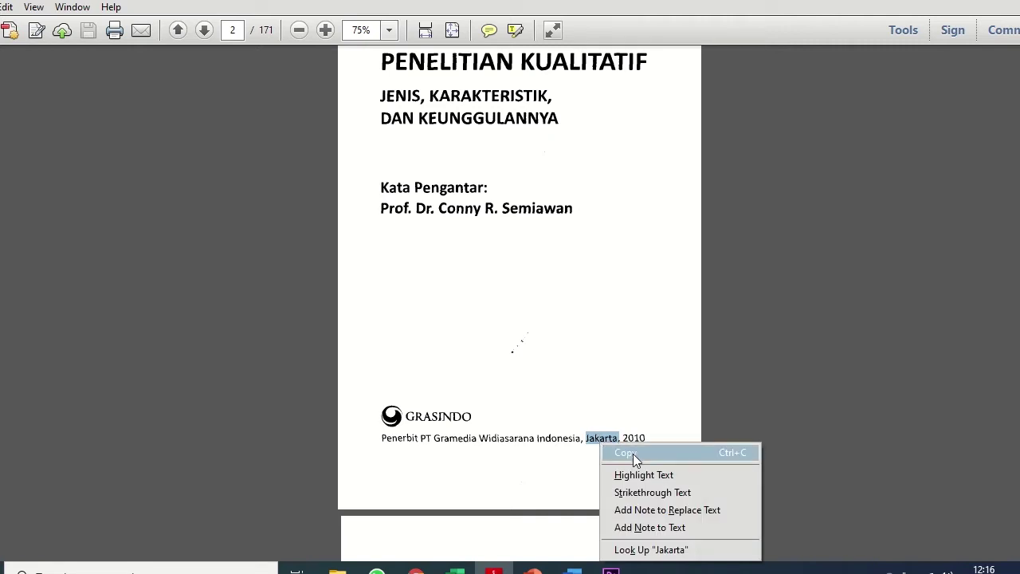
click(633, 453)
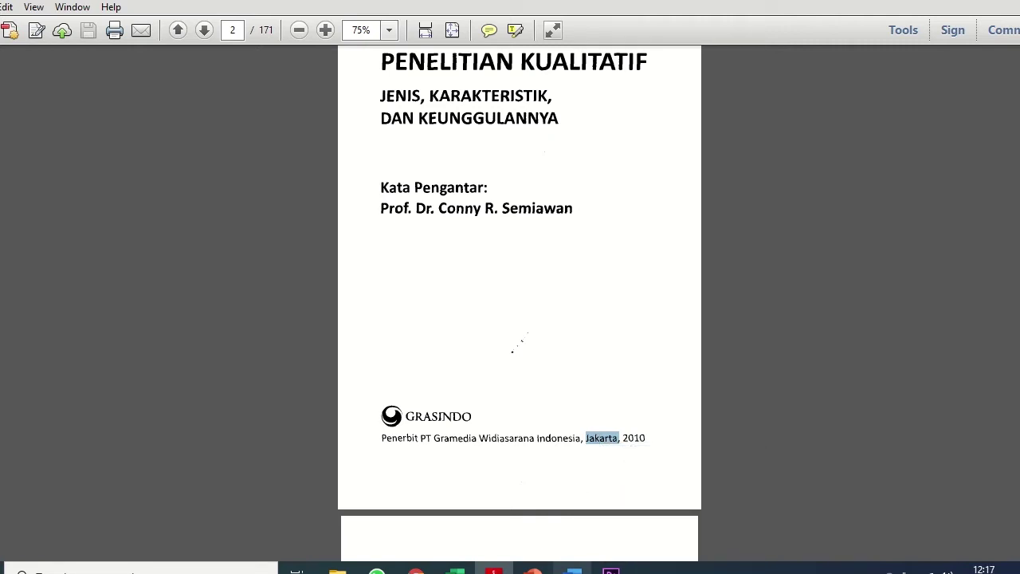
click(573, 568)
click(394, 290)
right_click(394, 290)
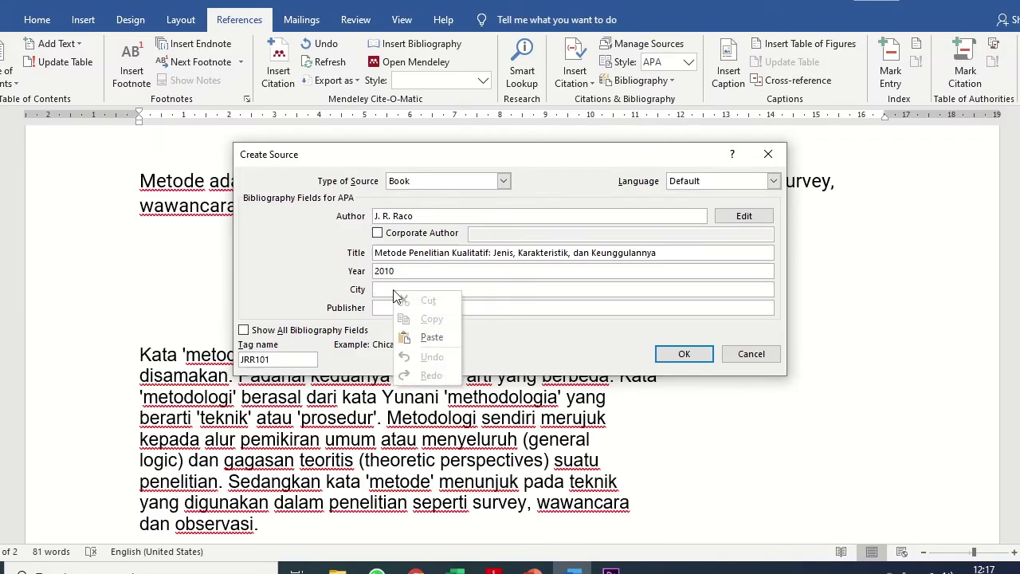
click(444, 338)
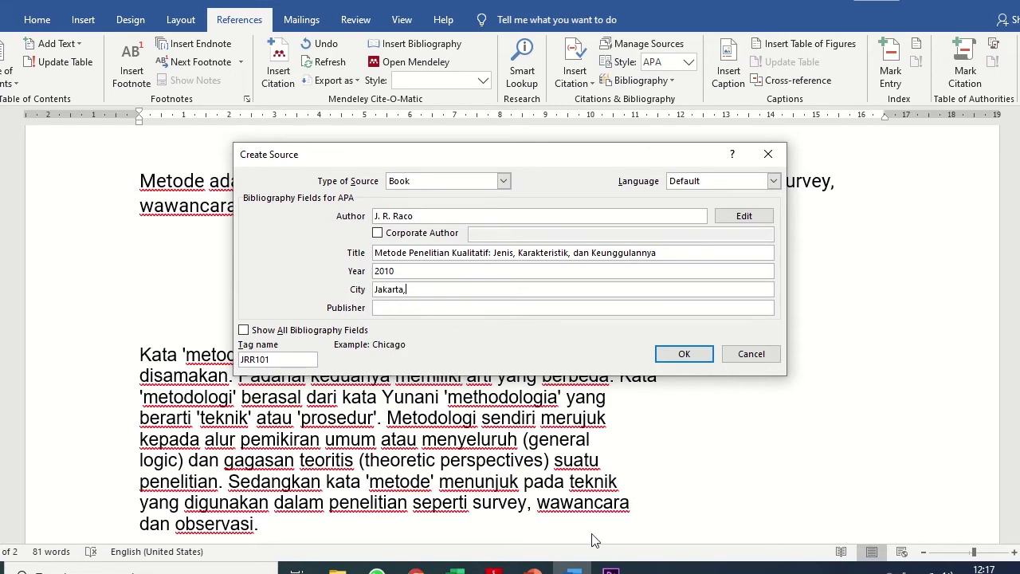
Check the publisher on the PDF's title page, enter Grasindo as the source's publisher in Word, and save the source.
click(494, 568)
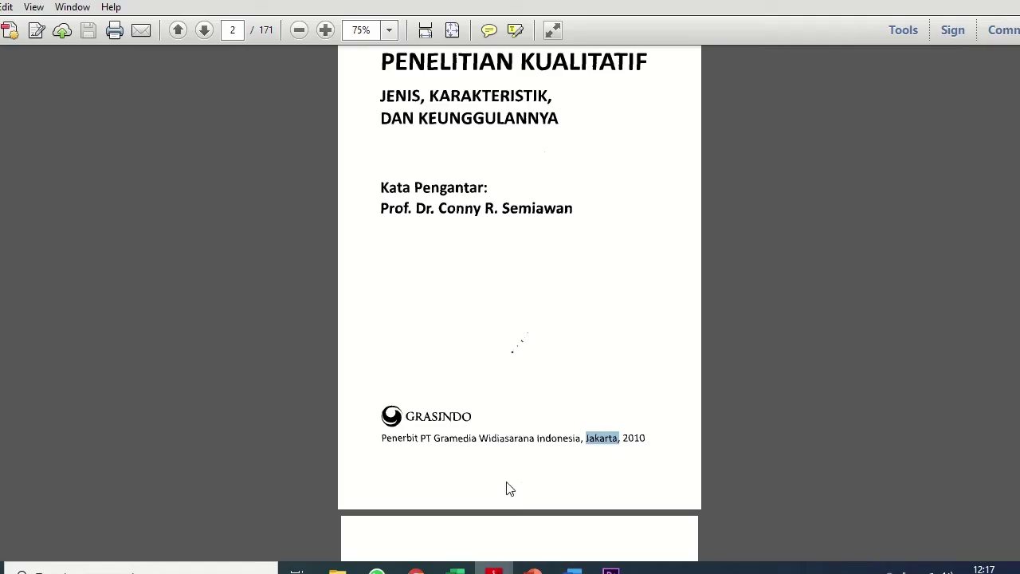
double_click(433, 417)
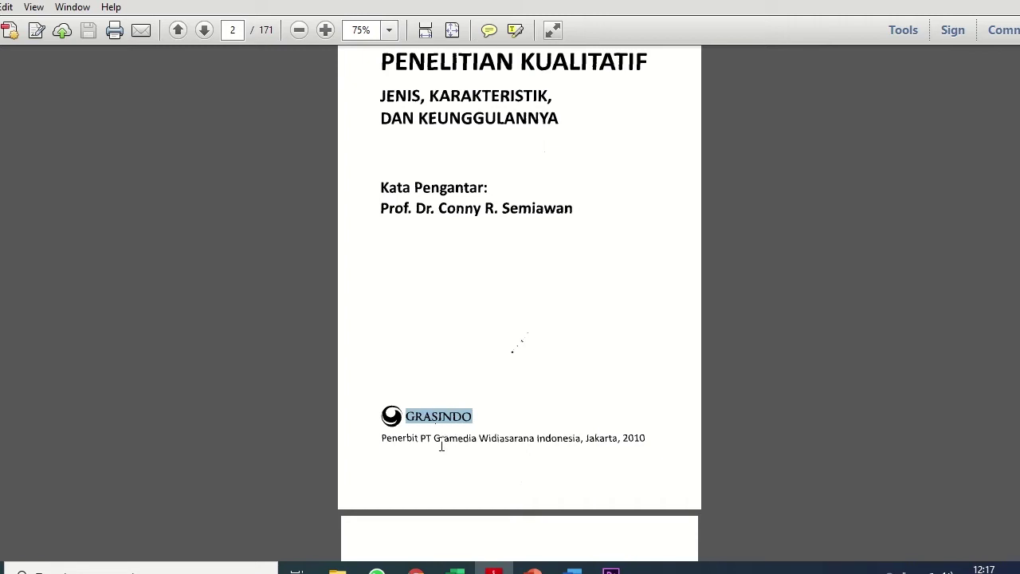
drag(421, 439, 561, 451)
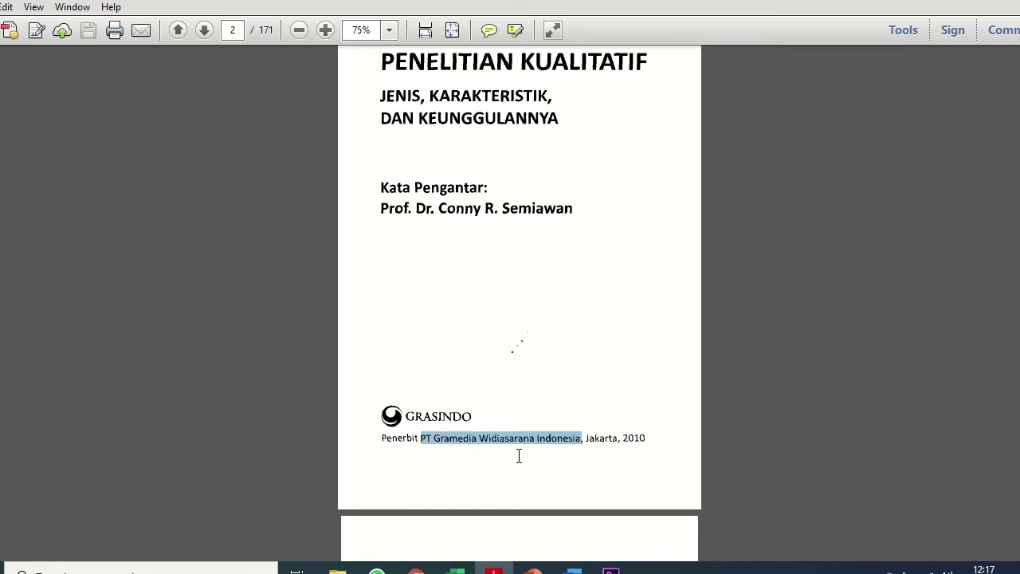
double_click(438, 422)
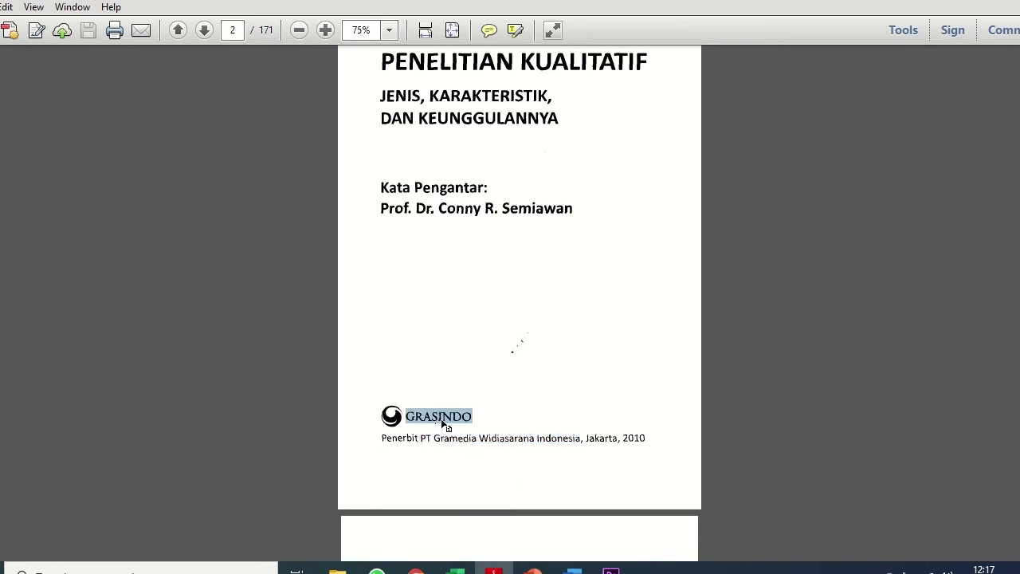
click(573, 567)
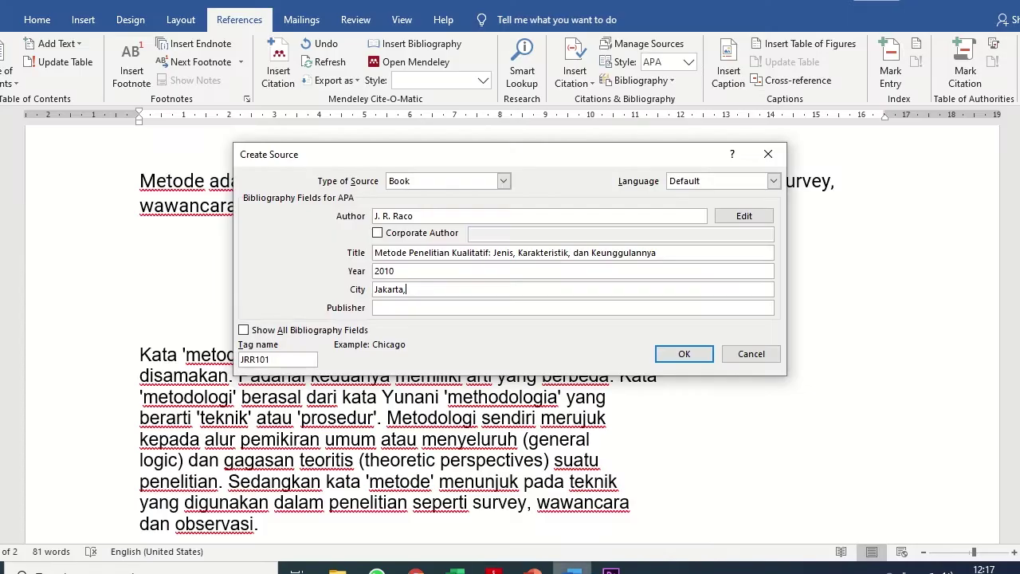
text(,)
click(407, 307)
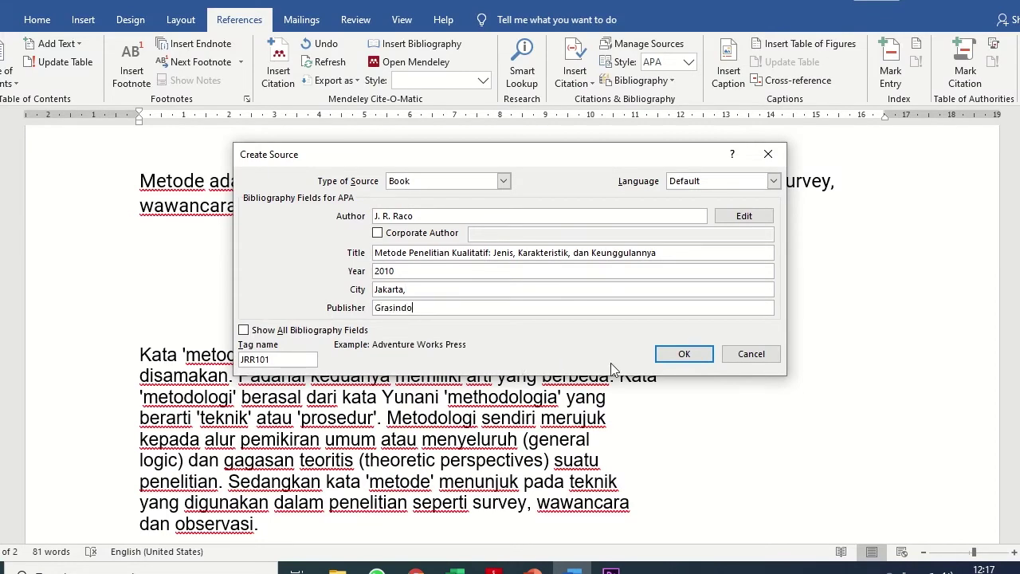
click(683, 354)
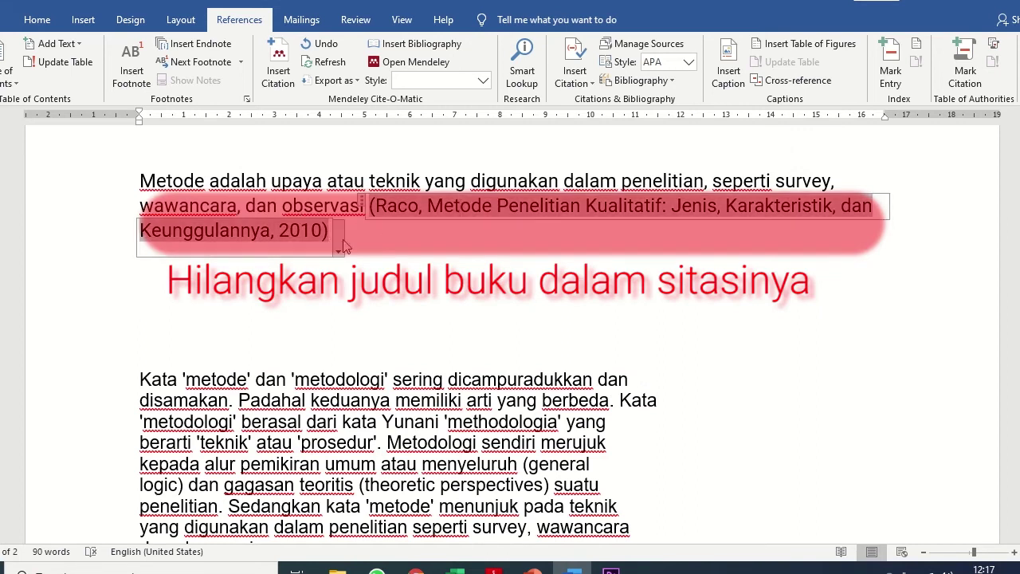
Edit the inserted citation to suppress the book title.
click(337, 248)
click(337, 247)
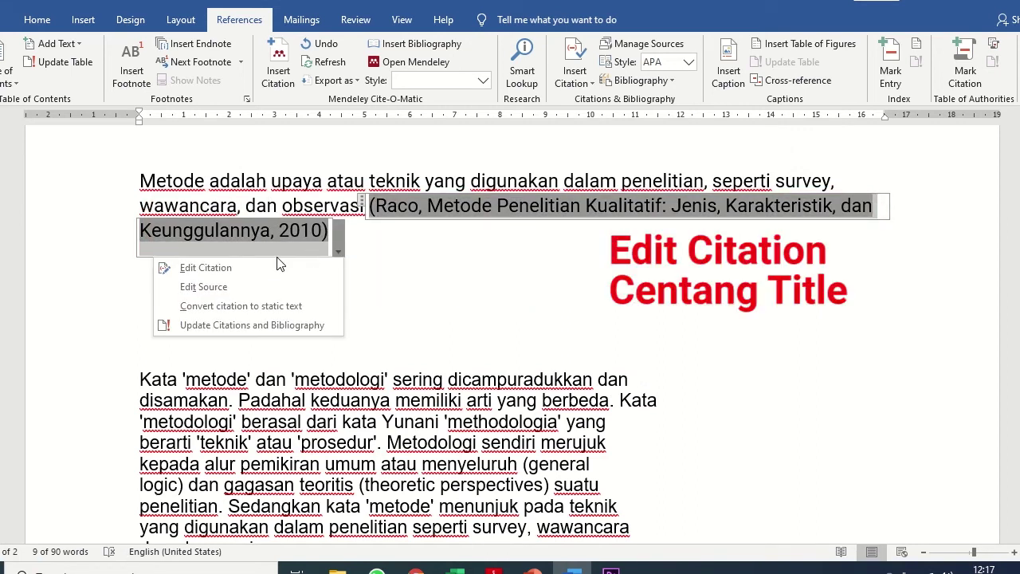
click(206, 267)
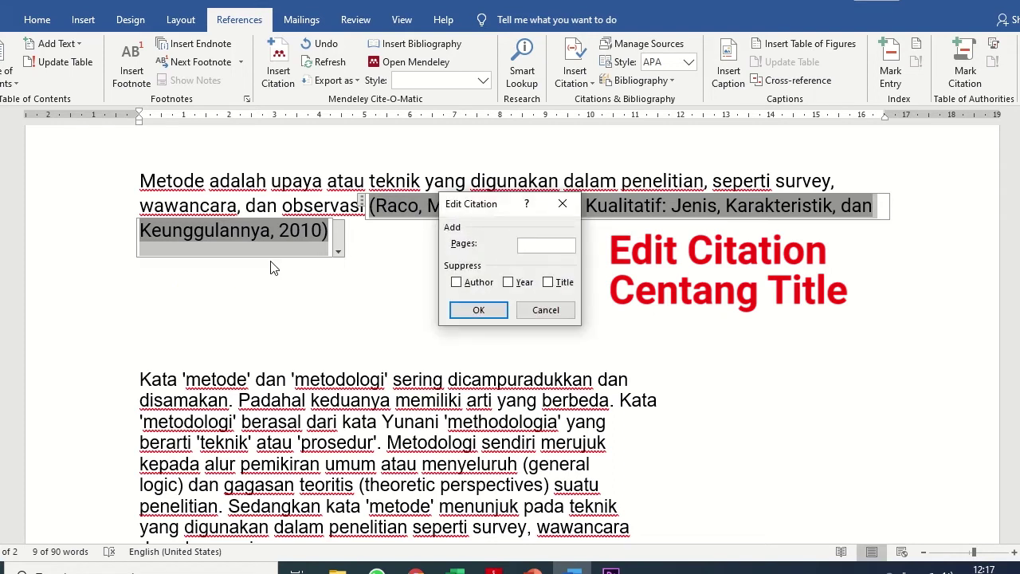
click(549, 284)
click(486, 310)
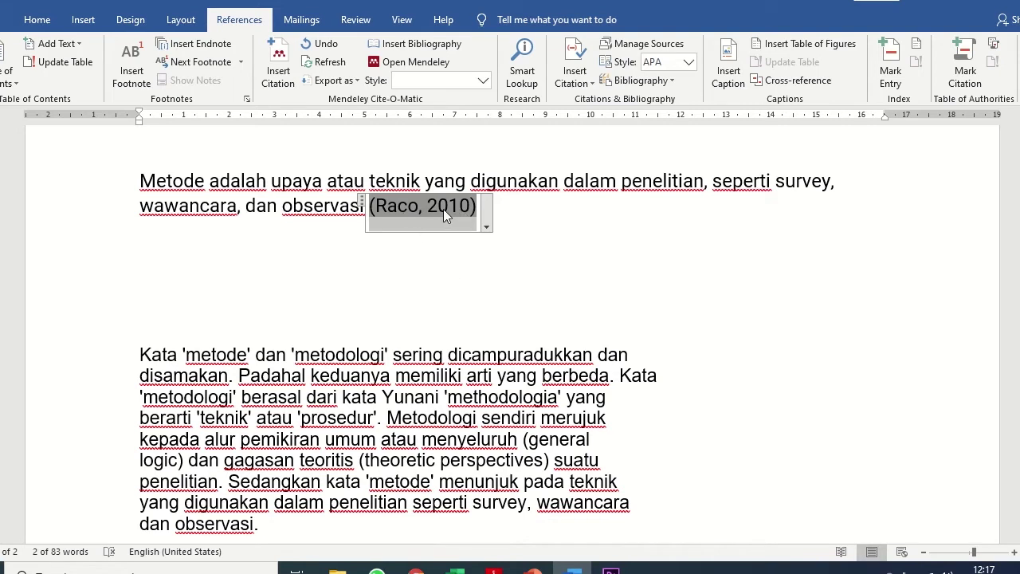
Look up the quoted passage's printed page number on page 24 of the book PDF and add page 1 to the citation in Word.
click(486, 226)
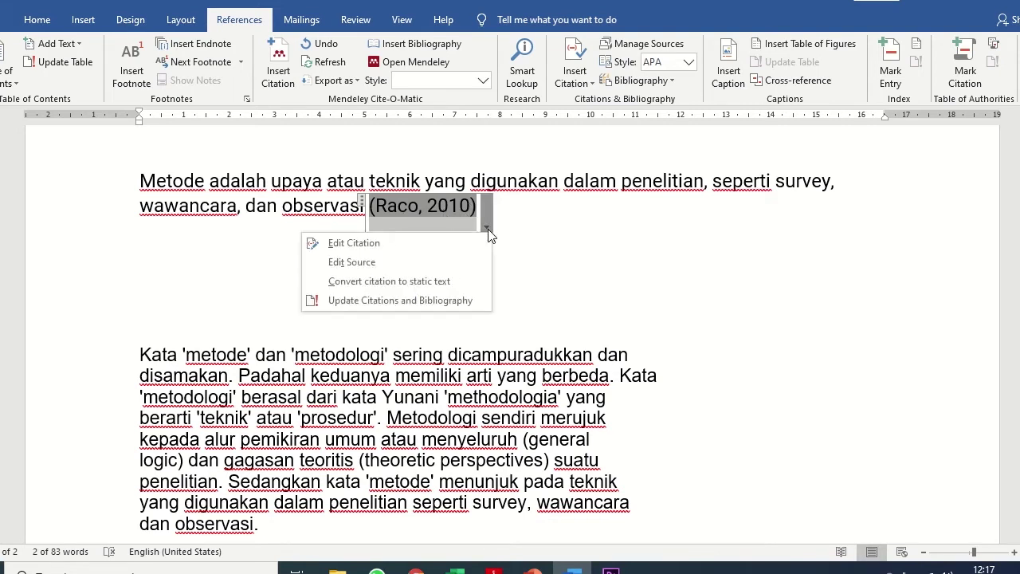
click(420, 245)
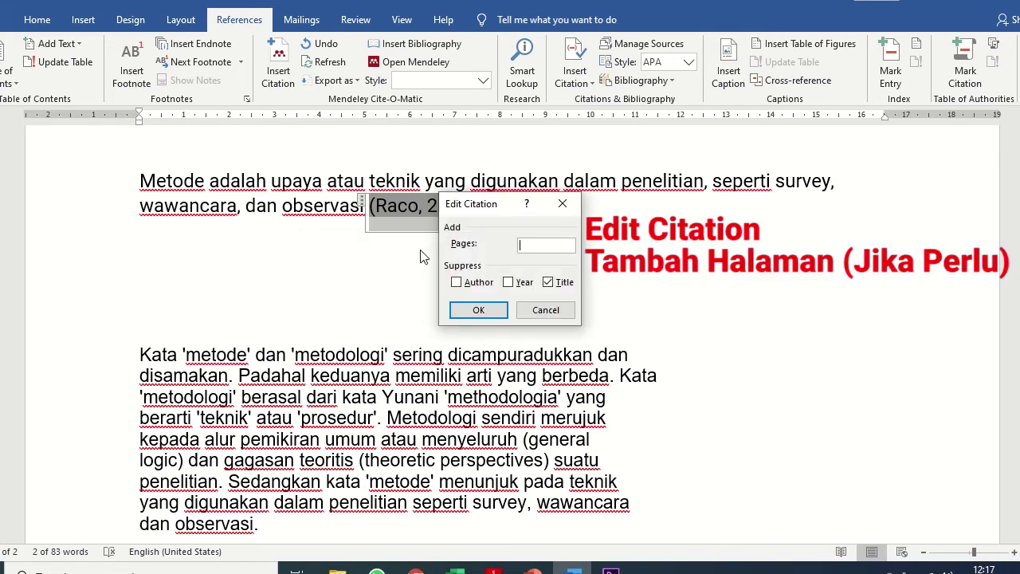
click(494, 571)
scroll(561, 355, down, 3)
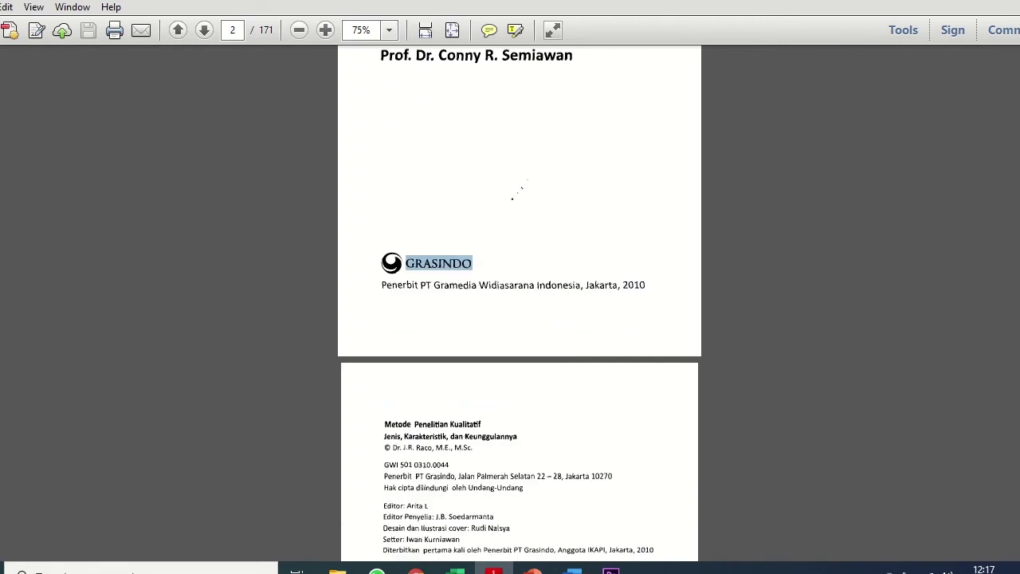
key(Return)
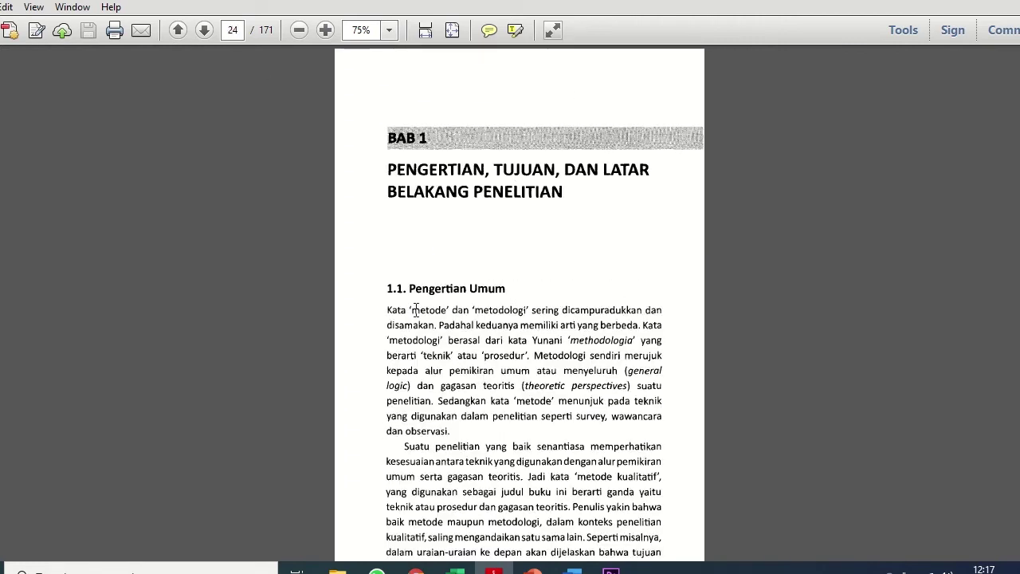
drag(386, 299, 504, 424)
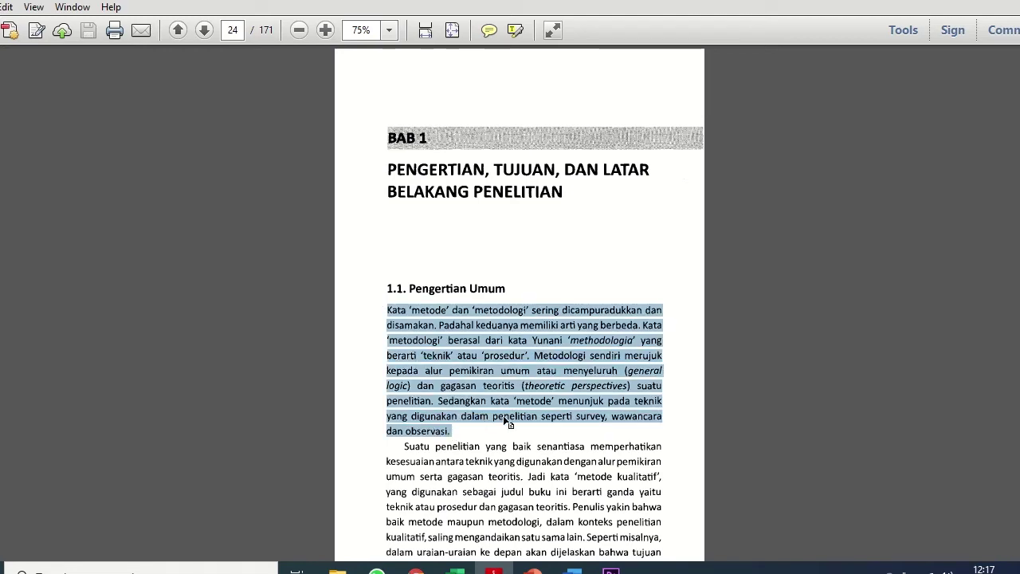
scroll(506, 418, down, 3)
scroll(505, 414, down, 2)
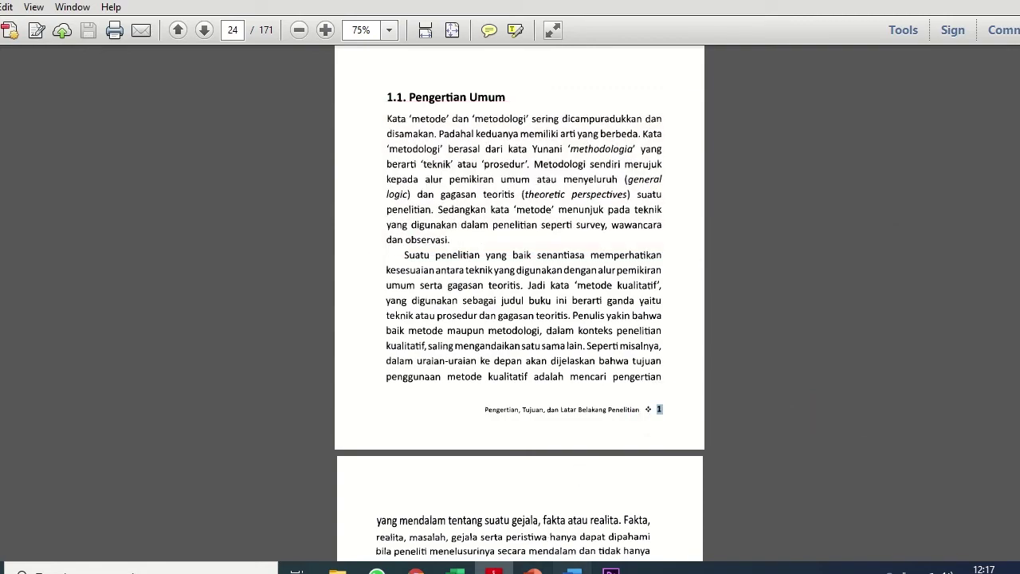
click(573, 568)
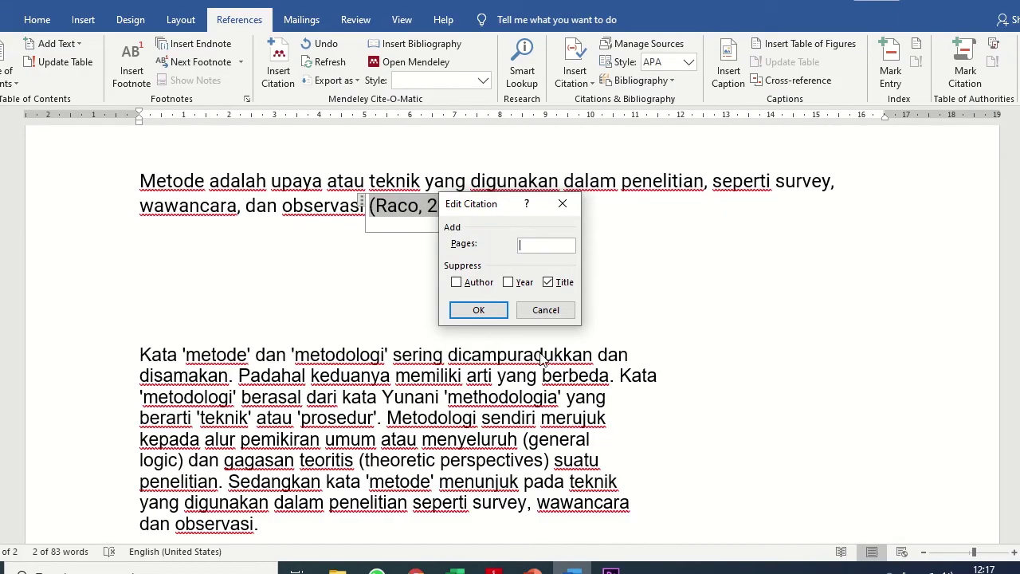
click(493, 309)
click(303, 316)
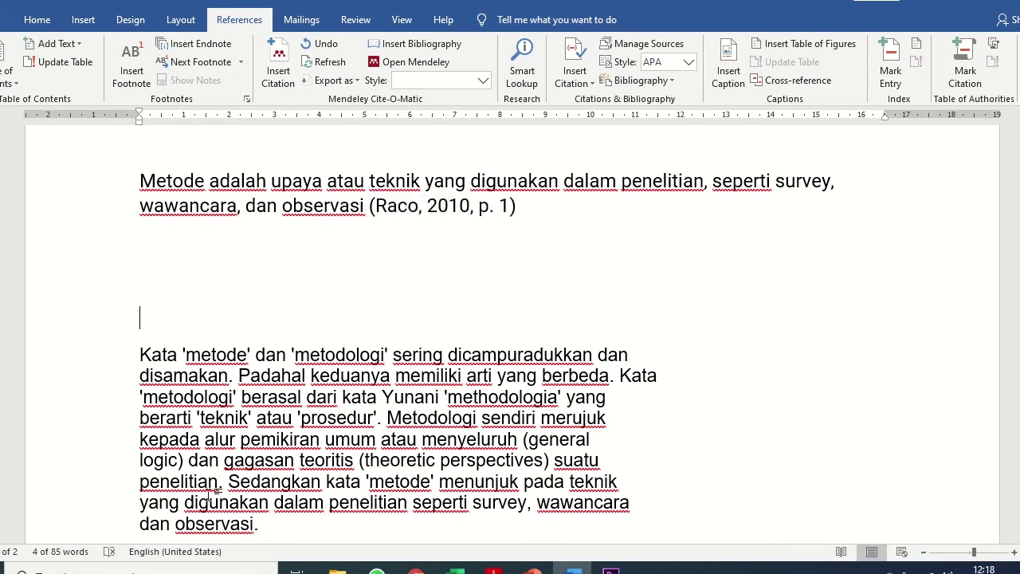
Delete the original book passage below the paraphrased sentence and select the citation at the sentence's end.
scroll(351, 426, down, 1)
click(343, 438)
drag(273, 469, 167, 291)
key(BackSpace)
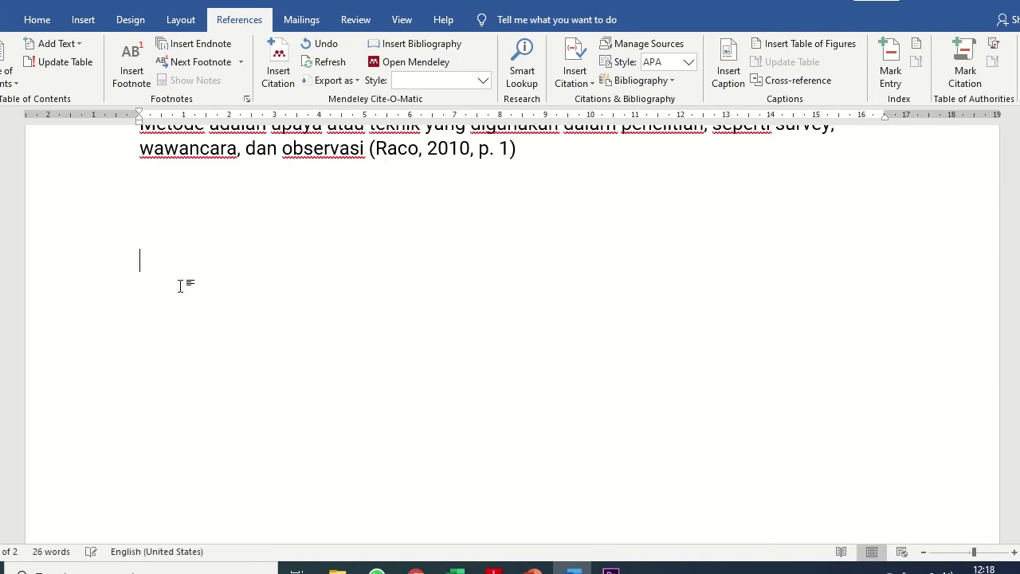
scroll(178, 305, up, 3)
click(459, 333)
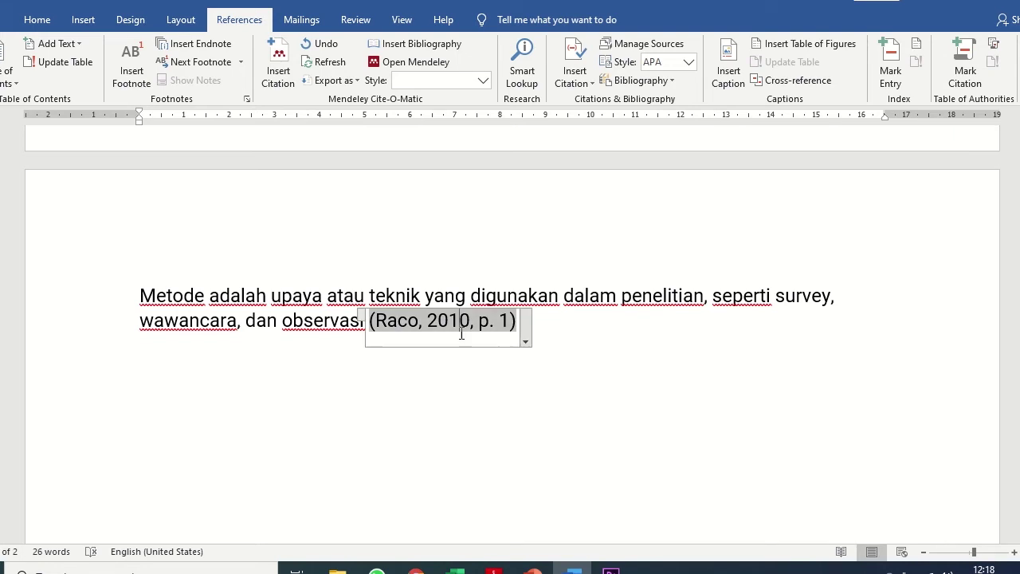
Insert a bibliography with the built-in References layout on the empty line below the cited sentence.
click(139, 395)
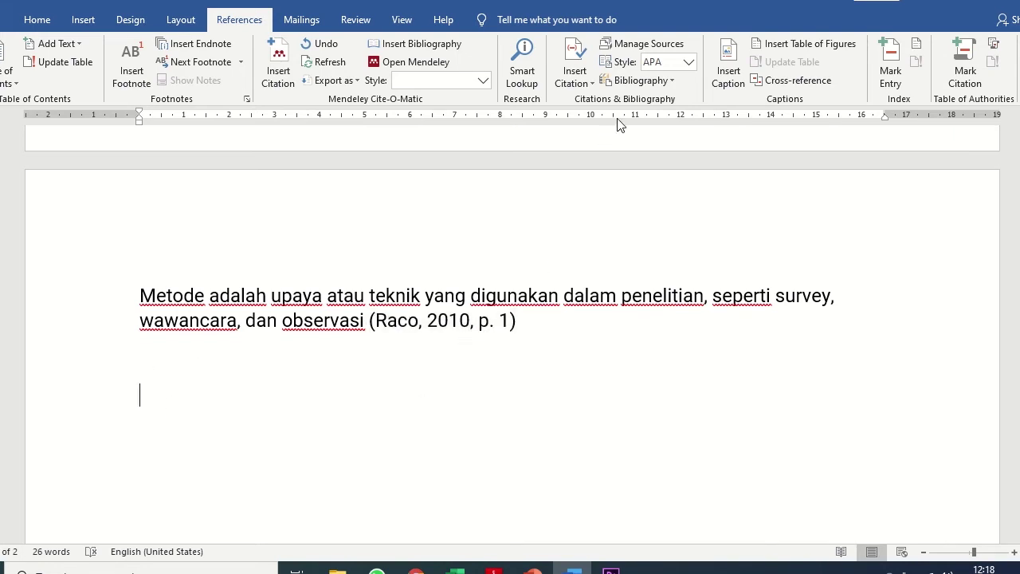
click(669, 83)
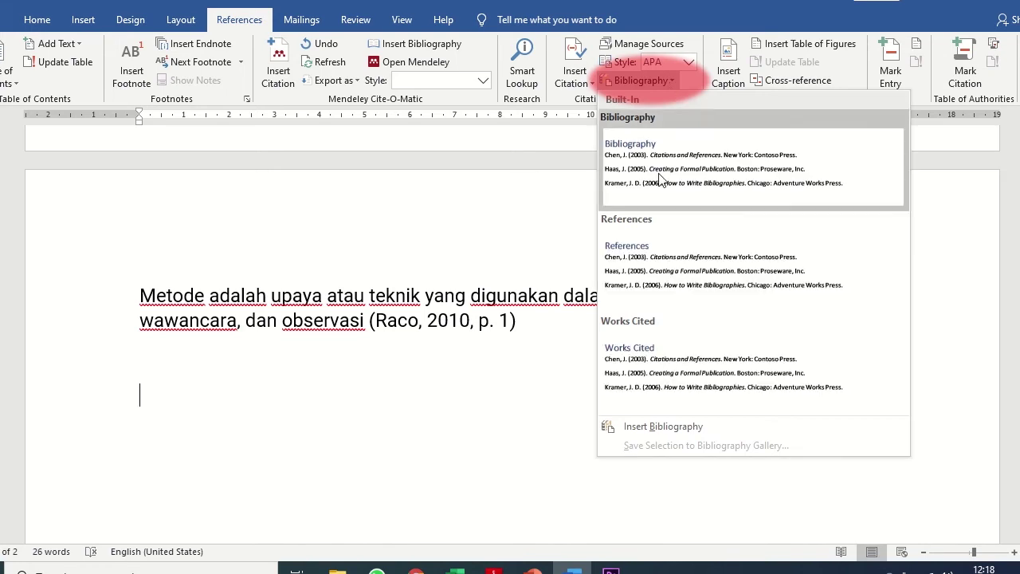
click(687, 277)
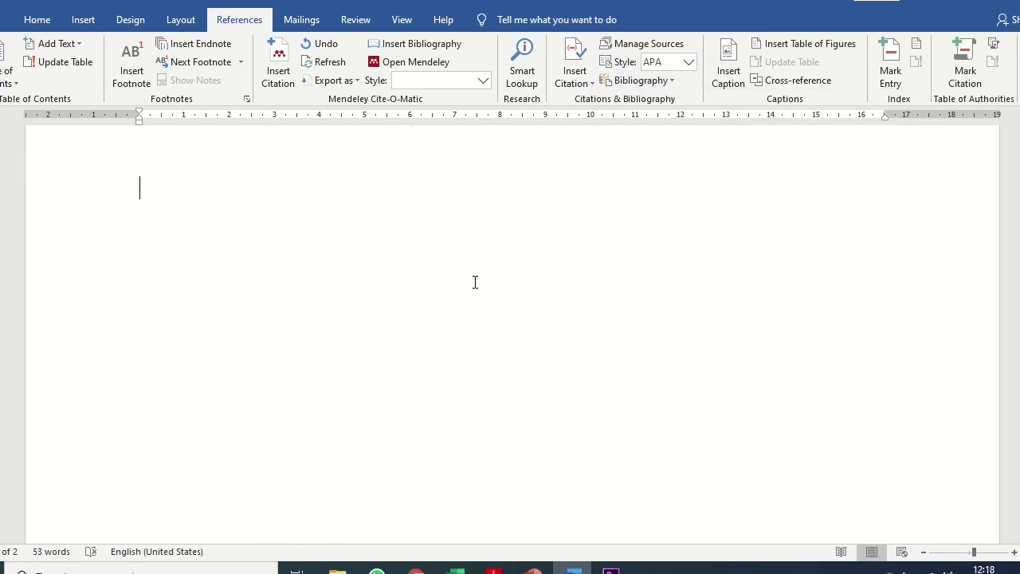
Delete the duplicate second entry and the leftover empty line from the References list, keeping only the first book entry.
click(265, 383)
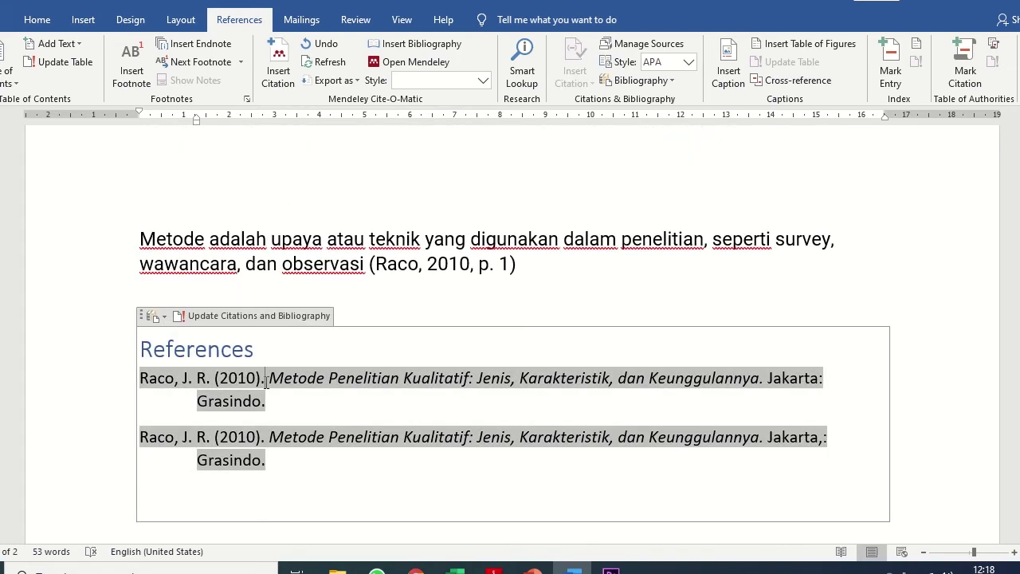
drag(277, 401, 144, 378)
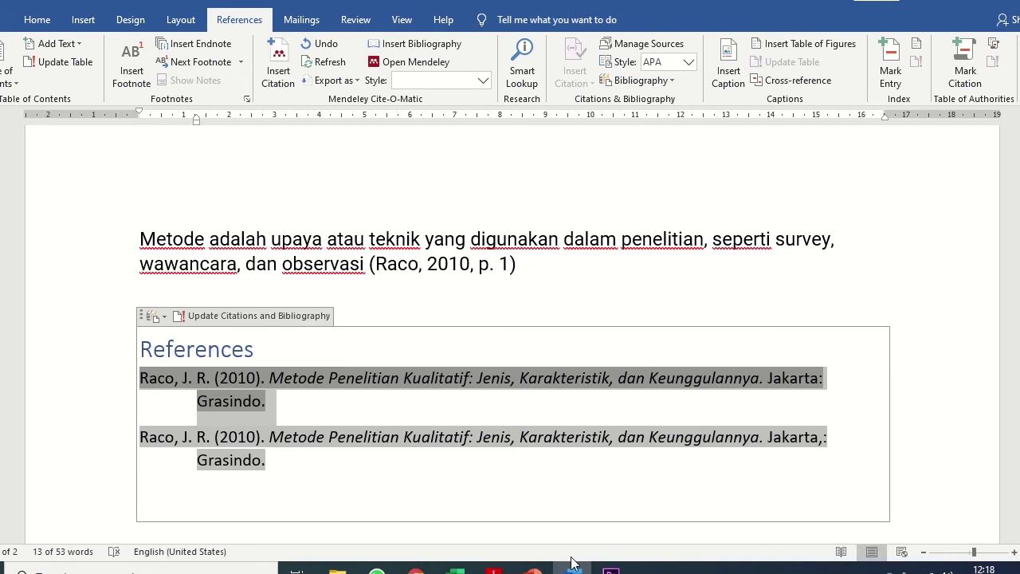
drag(364, 467, 139, 437)
key(Delete)
key(BackSpace)
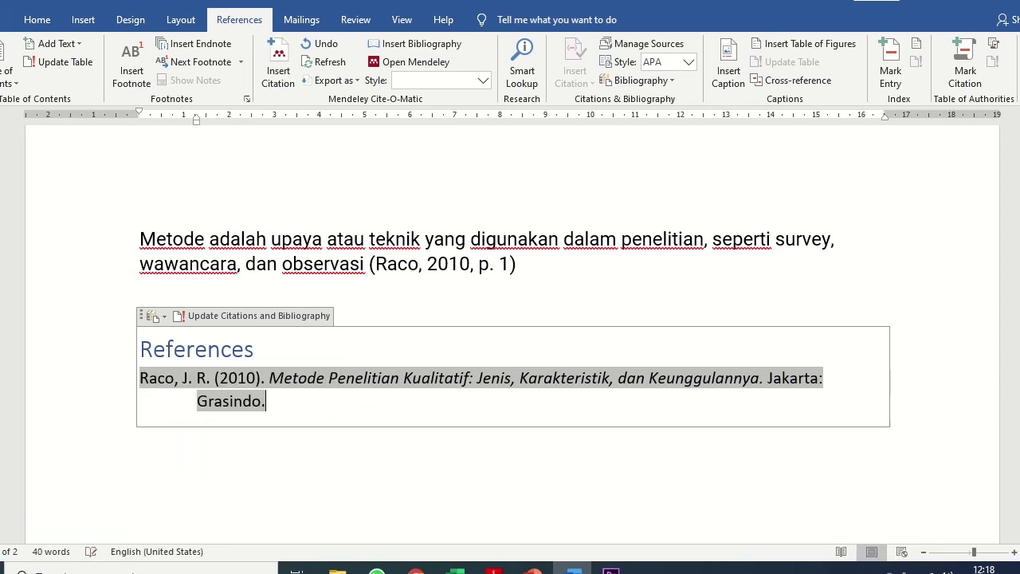